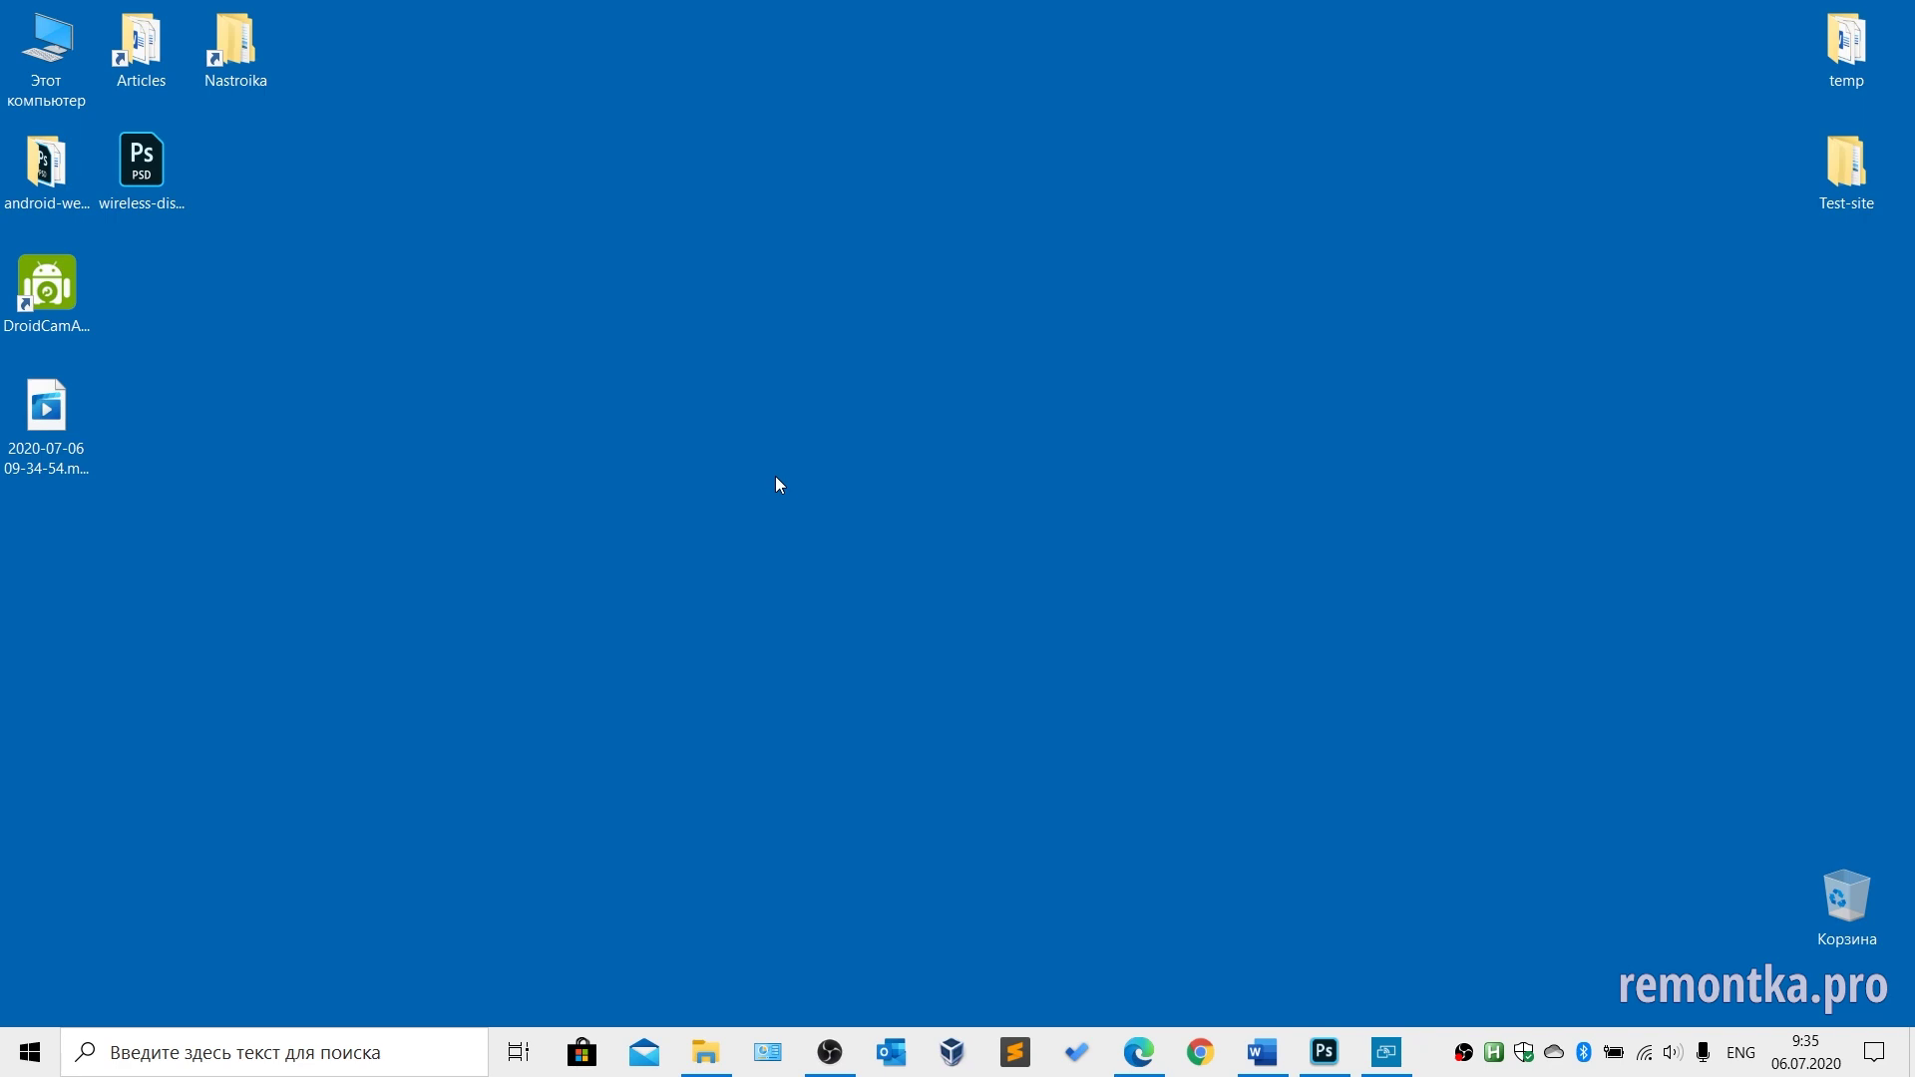
# - Switch to the Edge browser and view the Dev47Apps page for the DroidCam Windows client
pyautogui.click(1139, 1051)
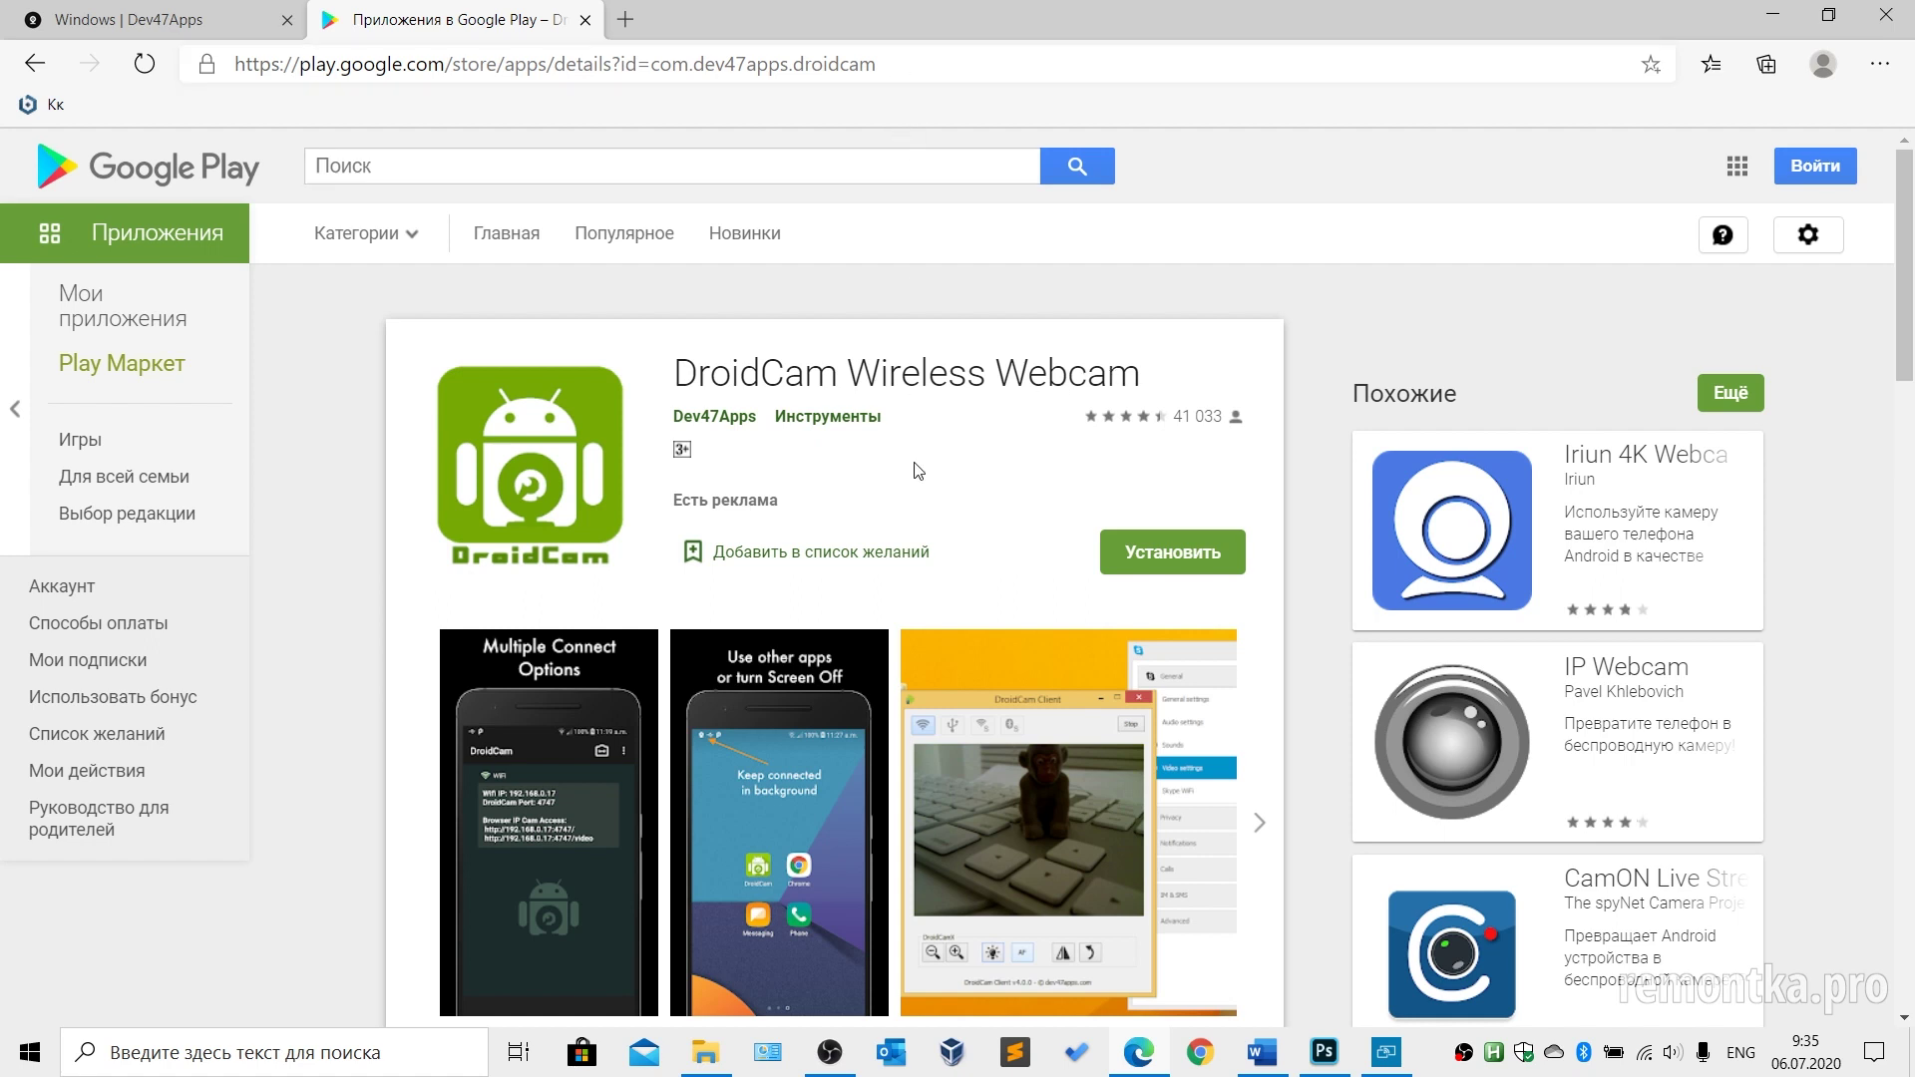
pyautogui.click(159, 19)
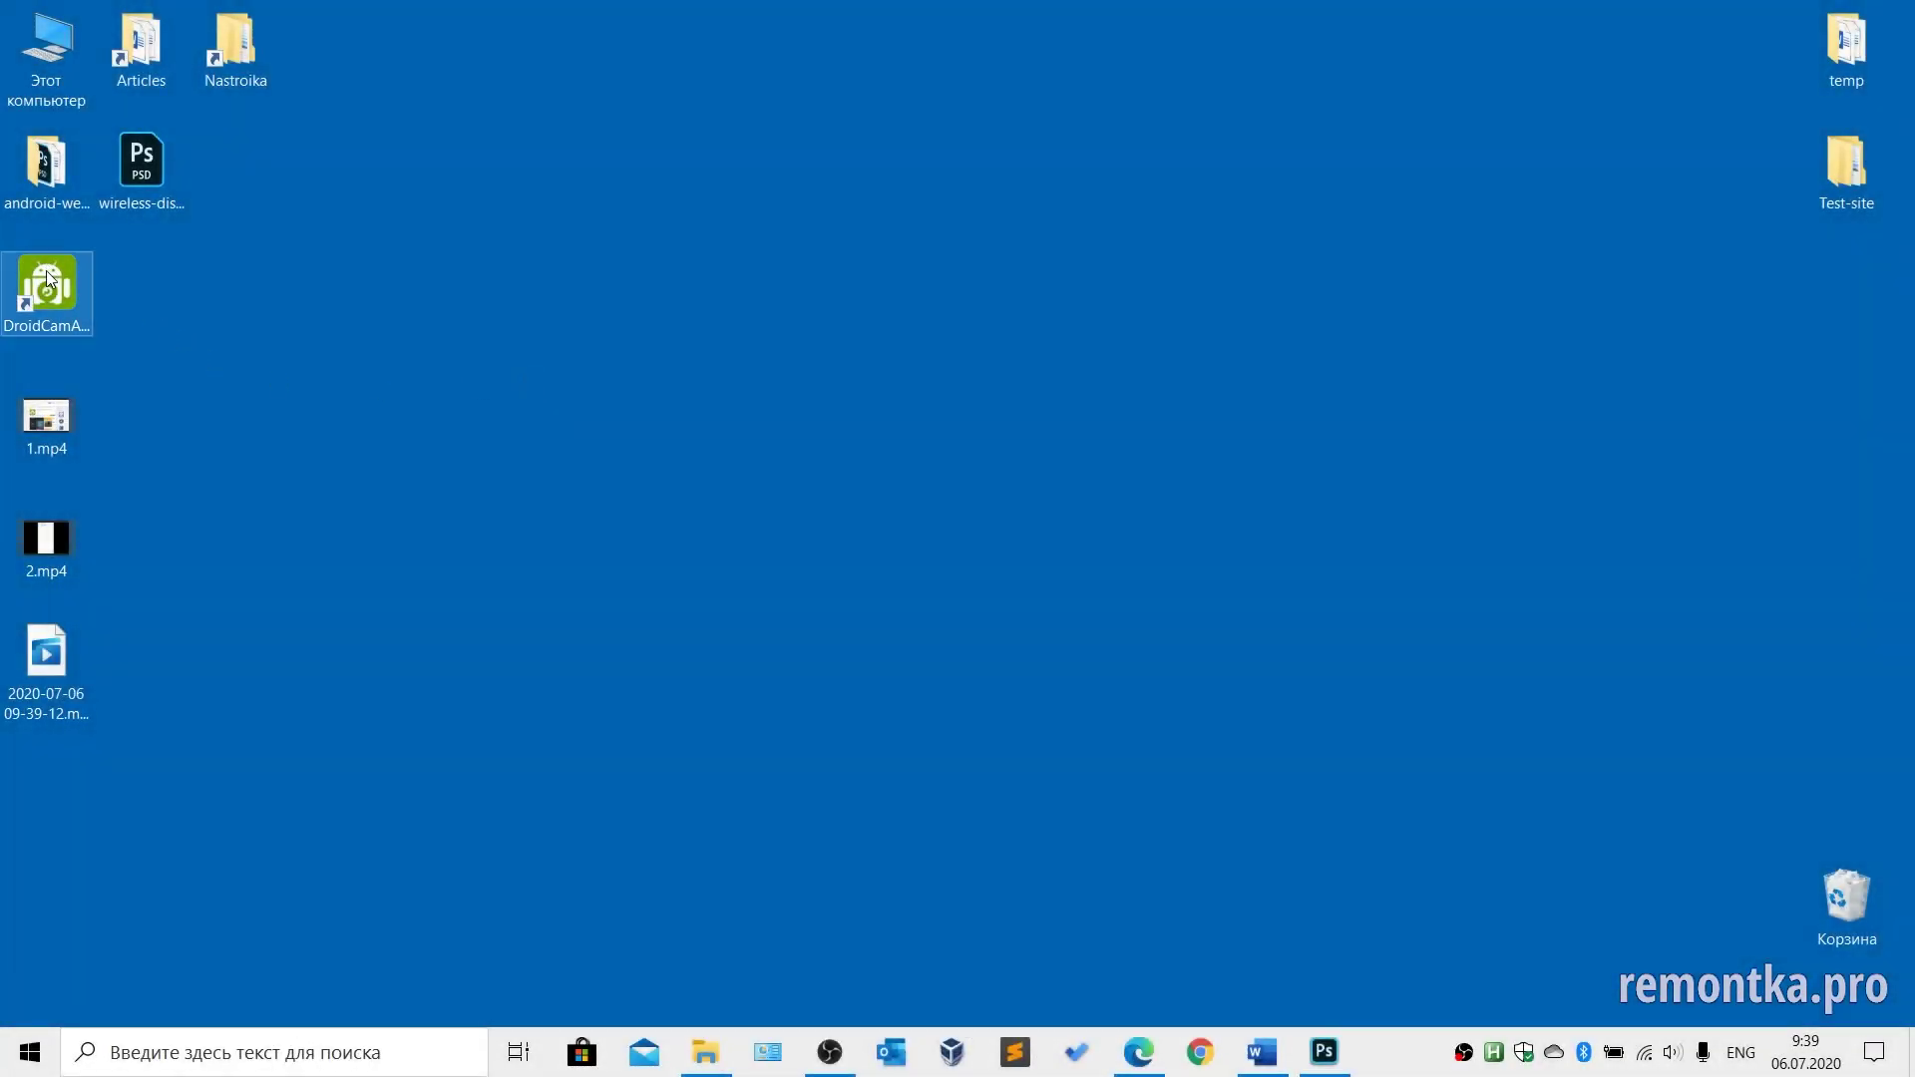
# - Launch the DroidCam client and start a WiFi video connection to device IP 192.168.1.33 on port 4747
pyautogui.doubleClick(46, 271)
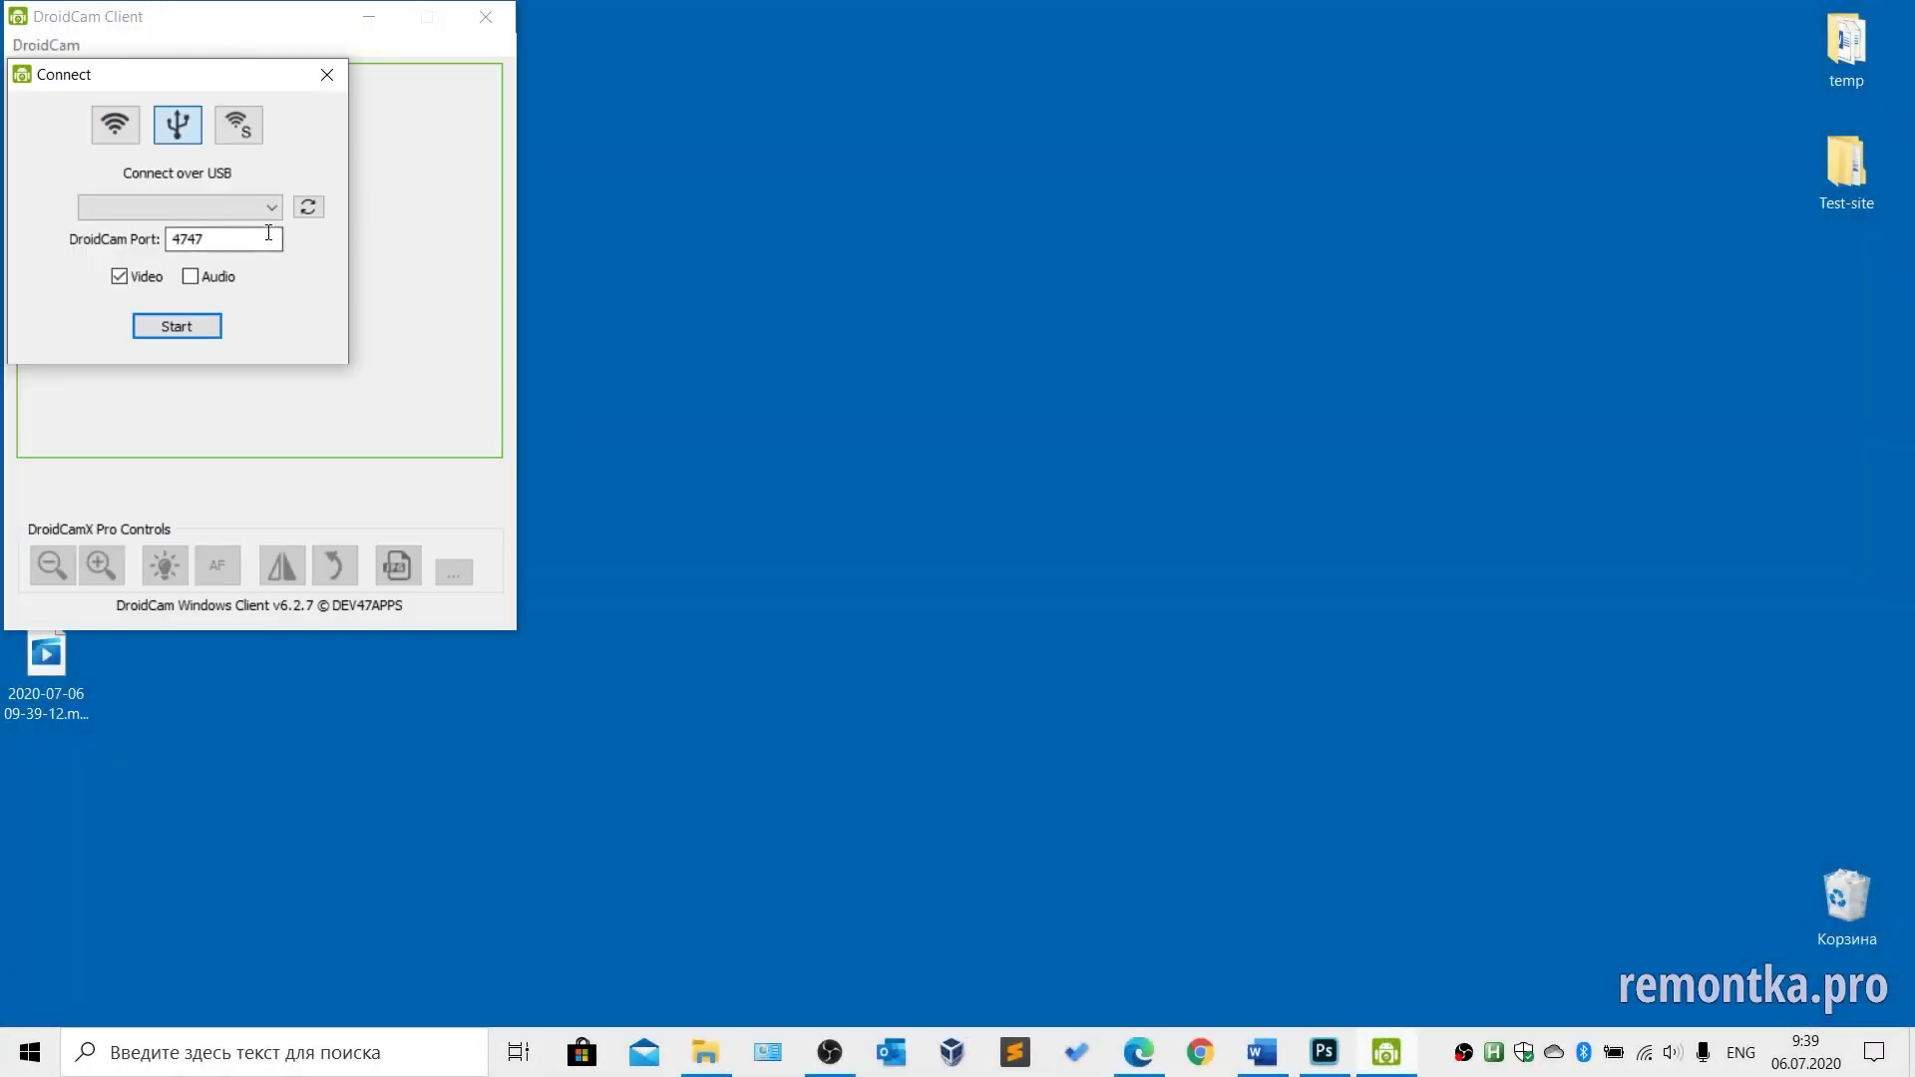
pyautogui.click(233, 204)
pyautogui.click(233, 205)
pyautogui.click(123, 136)
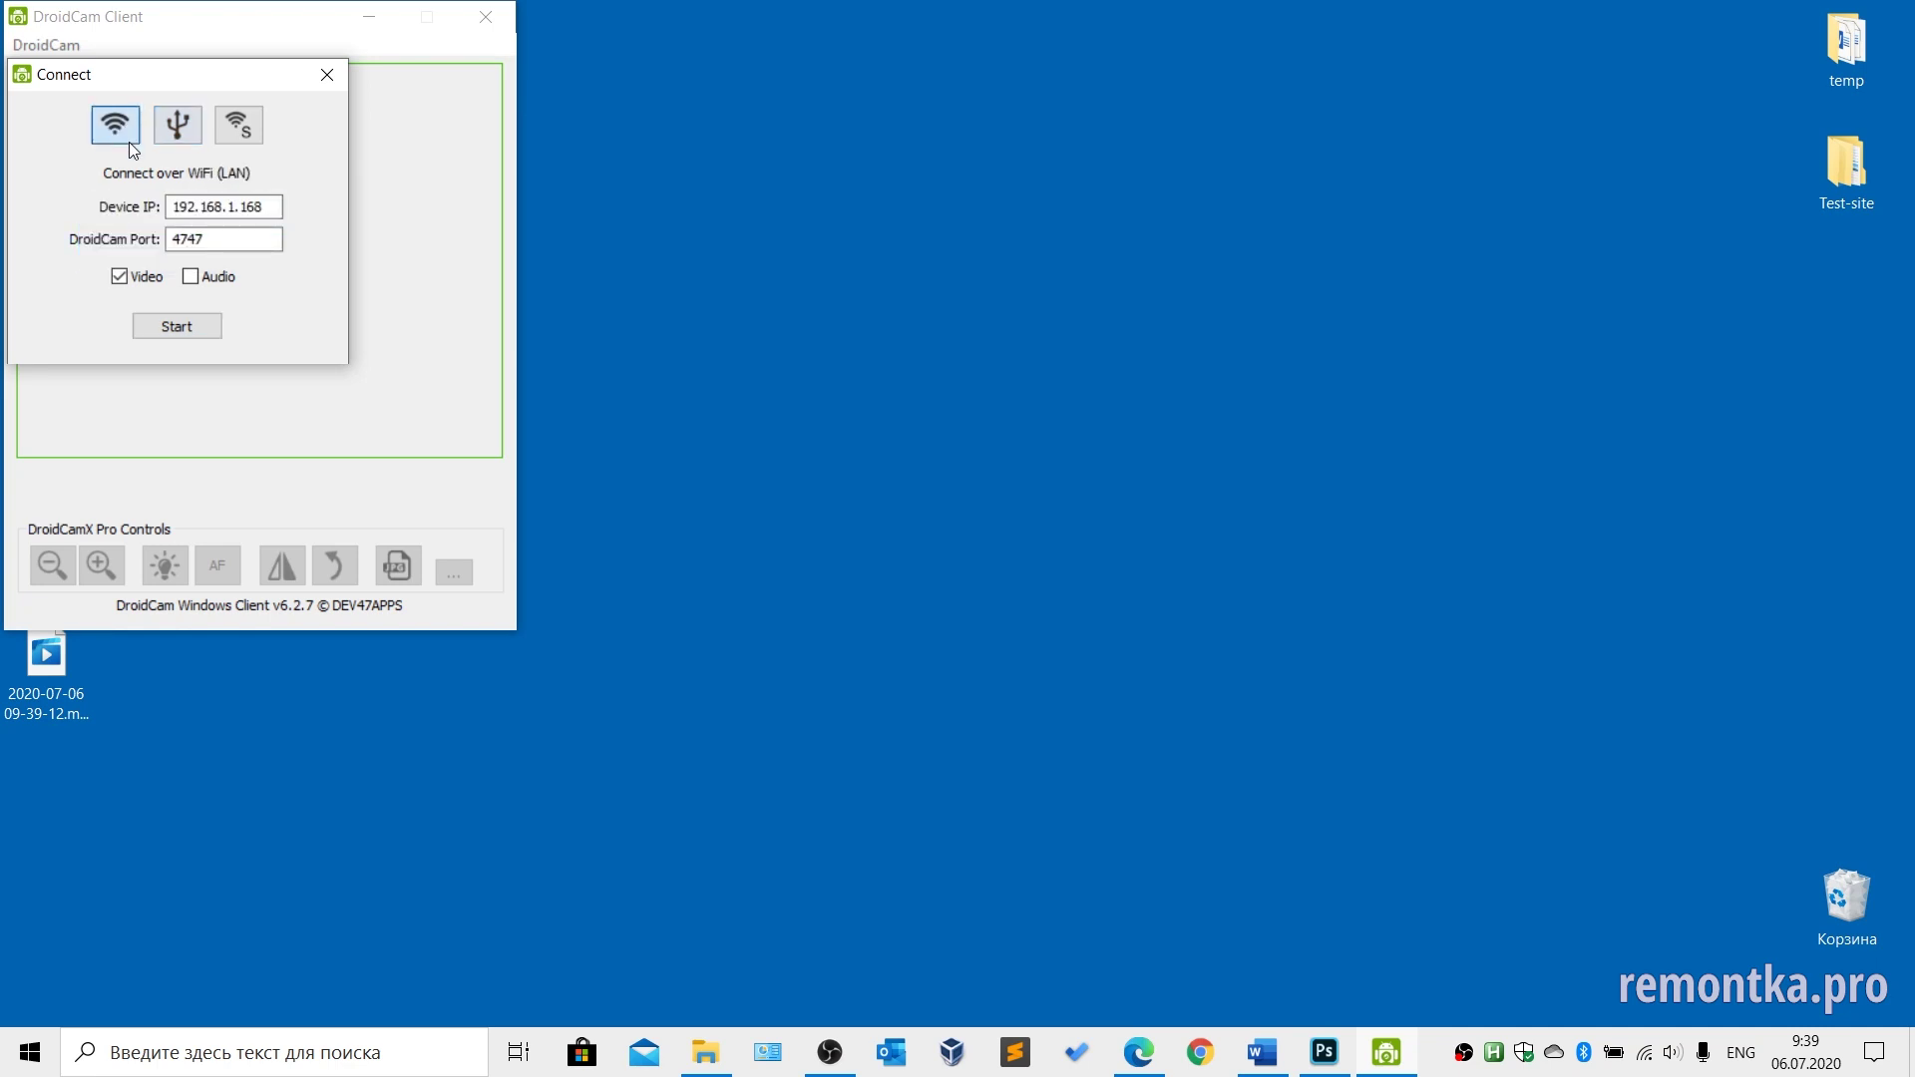
pyautogui.moveTo(266, 208); pyautogui.dragTo(244, 217)
pyautogui.write('33')
pyautogui.click(193, 329)
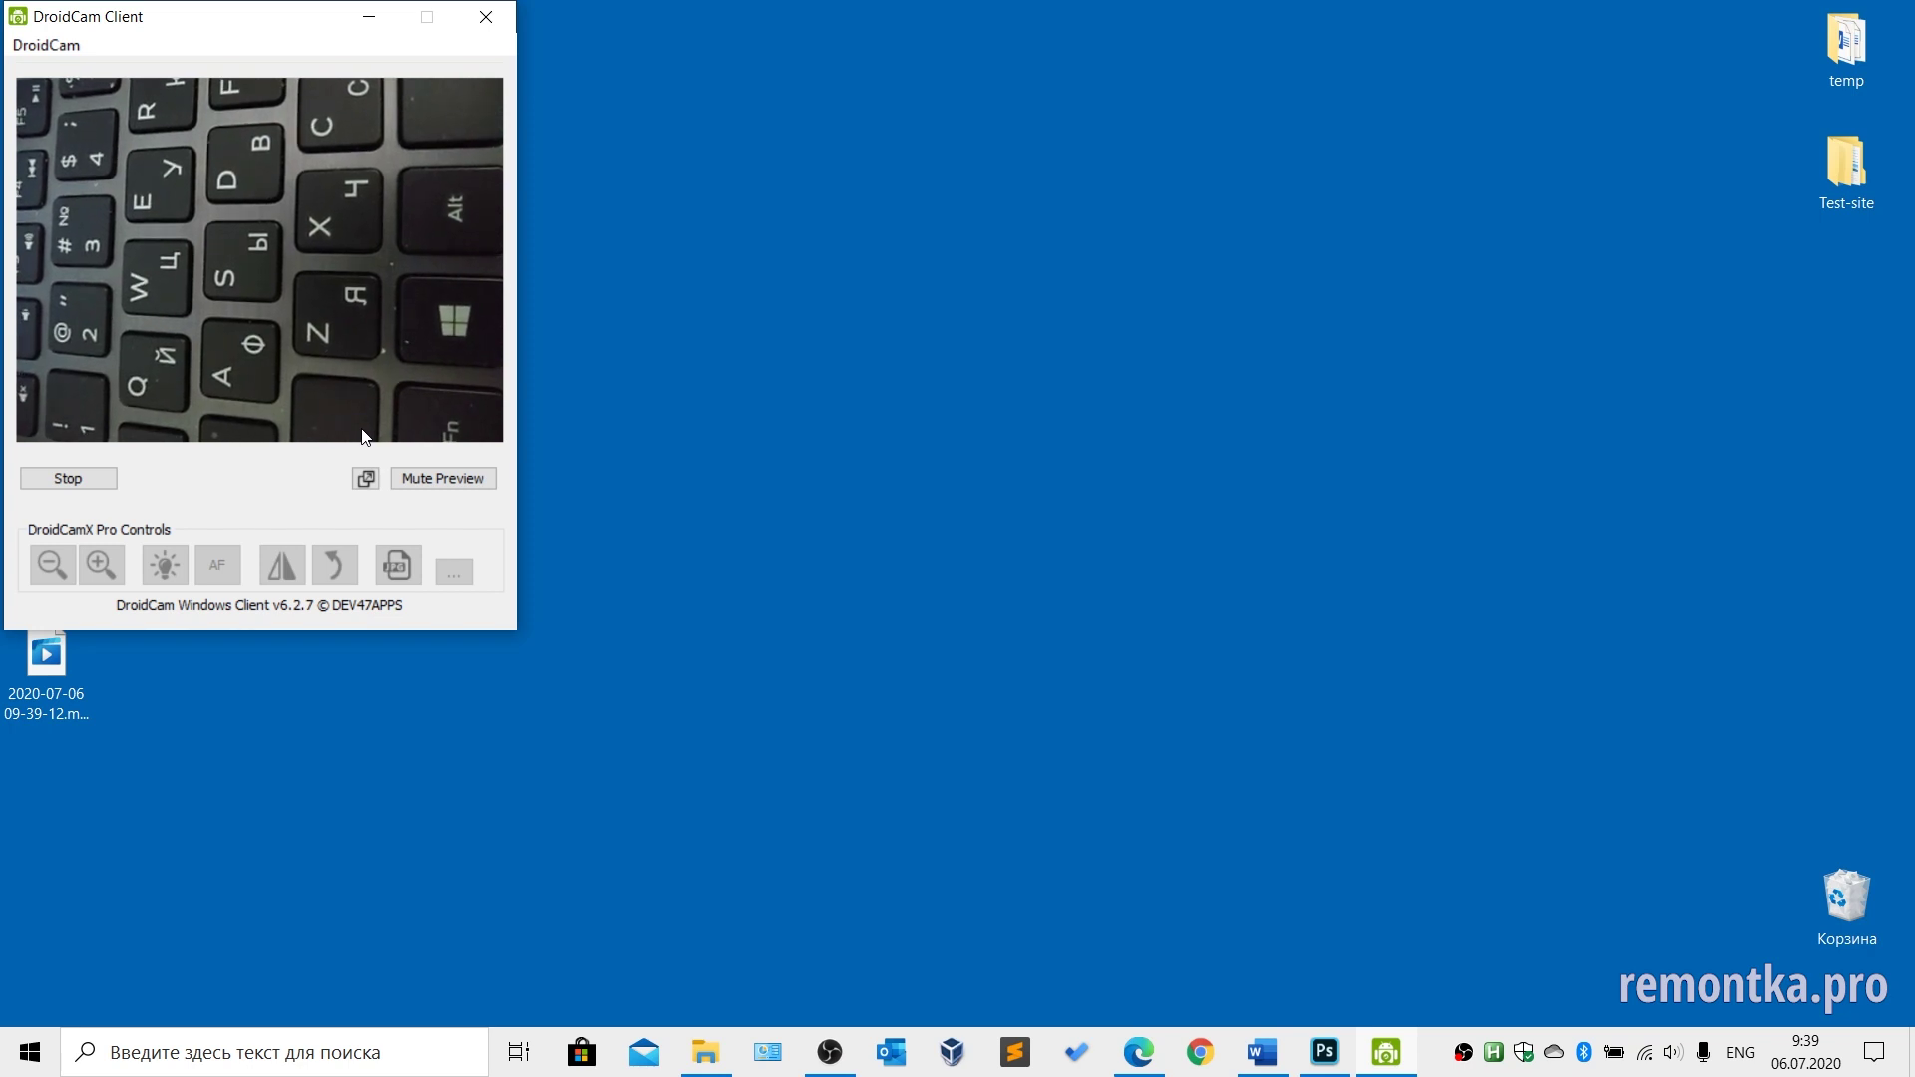
# - Move the DroidCam client window away from the screen corner, check its menu options and minimize it
pyautogui.moveTo(292, 12); pyautogui.dragTo(389, 72)
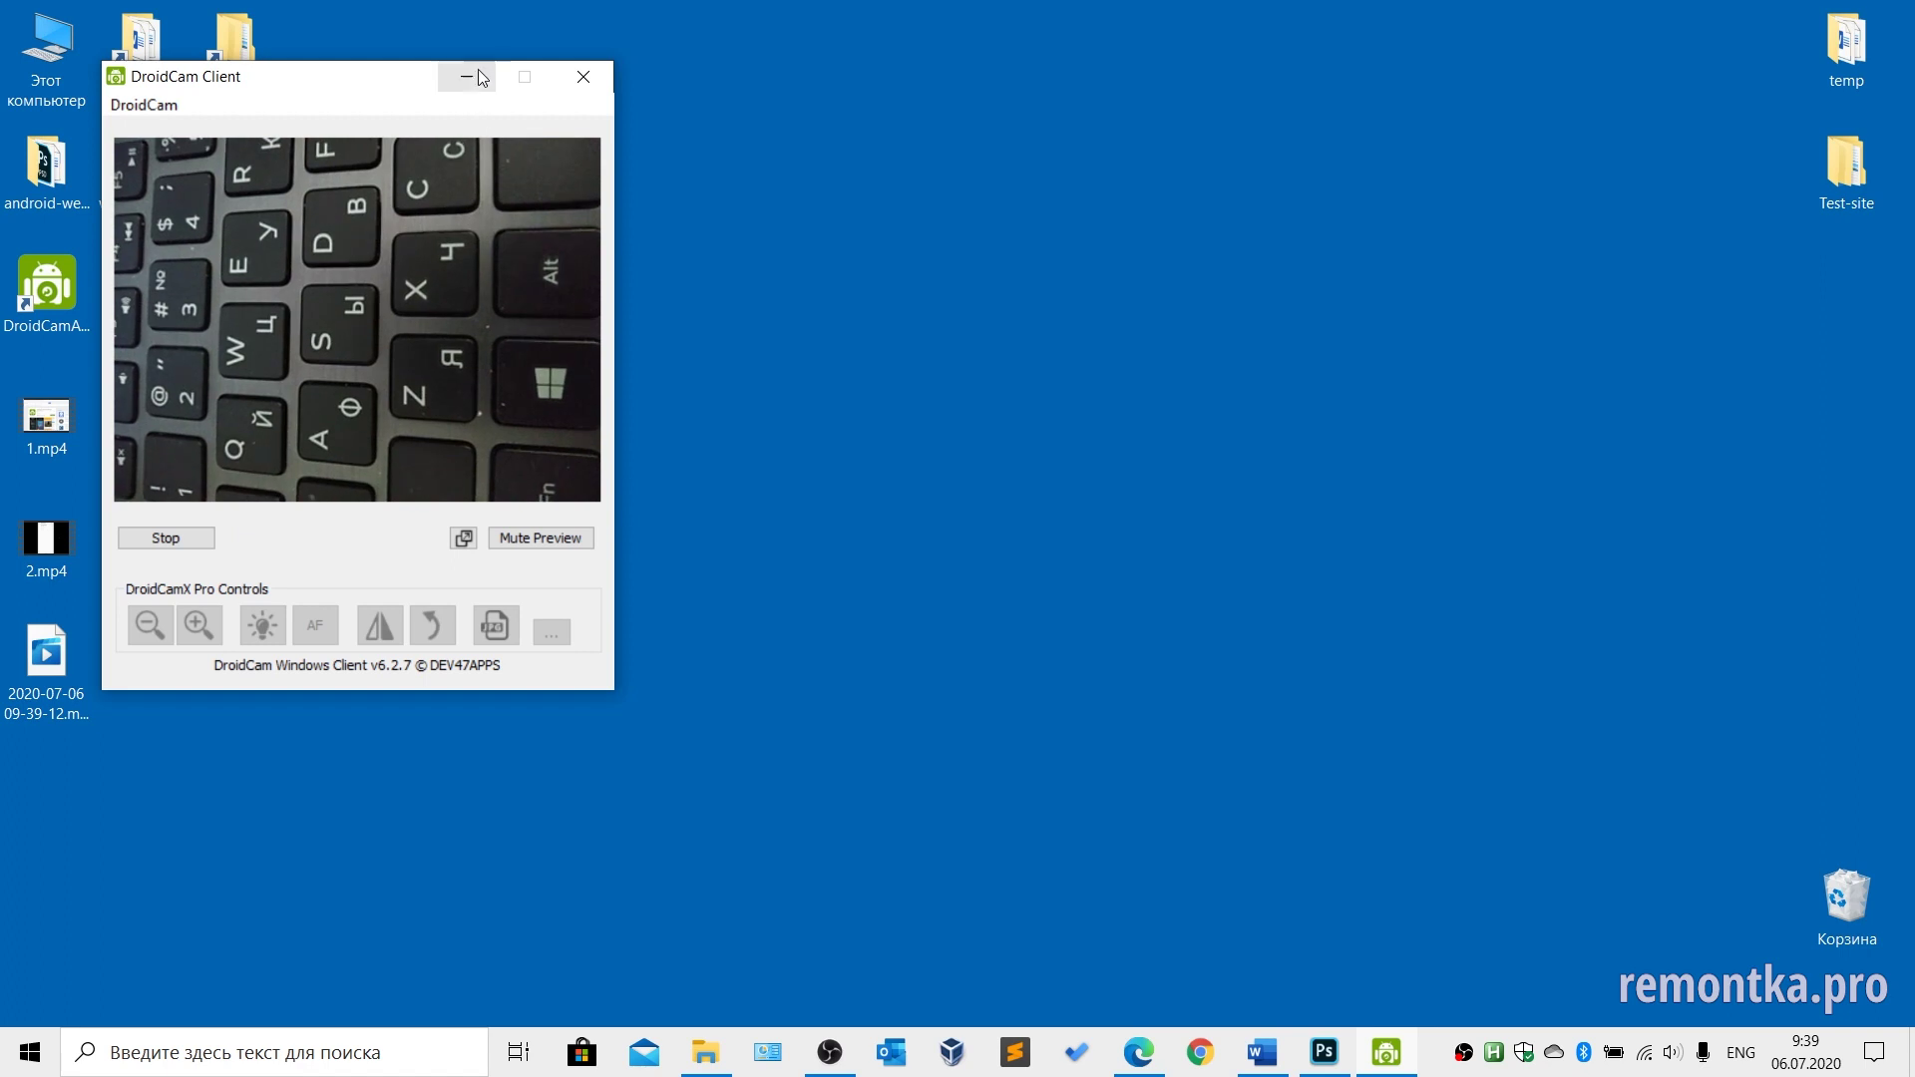
pyautogui.click(136, 107)
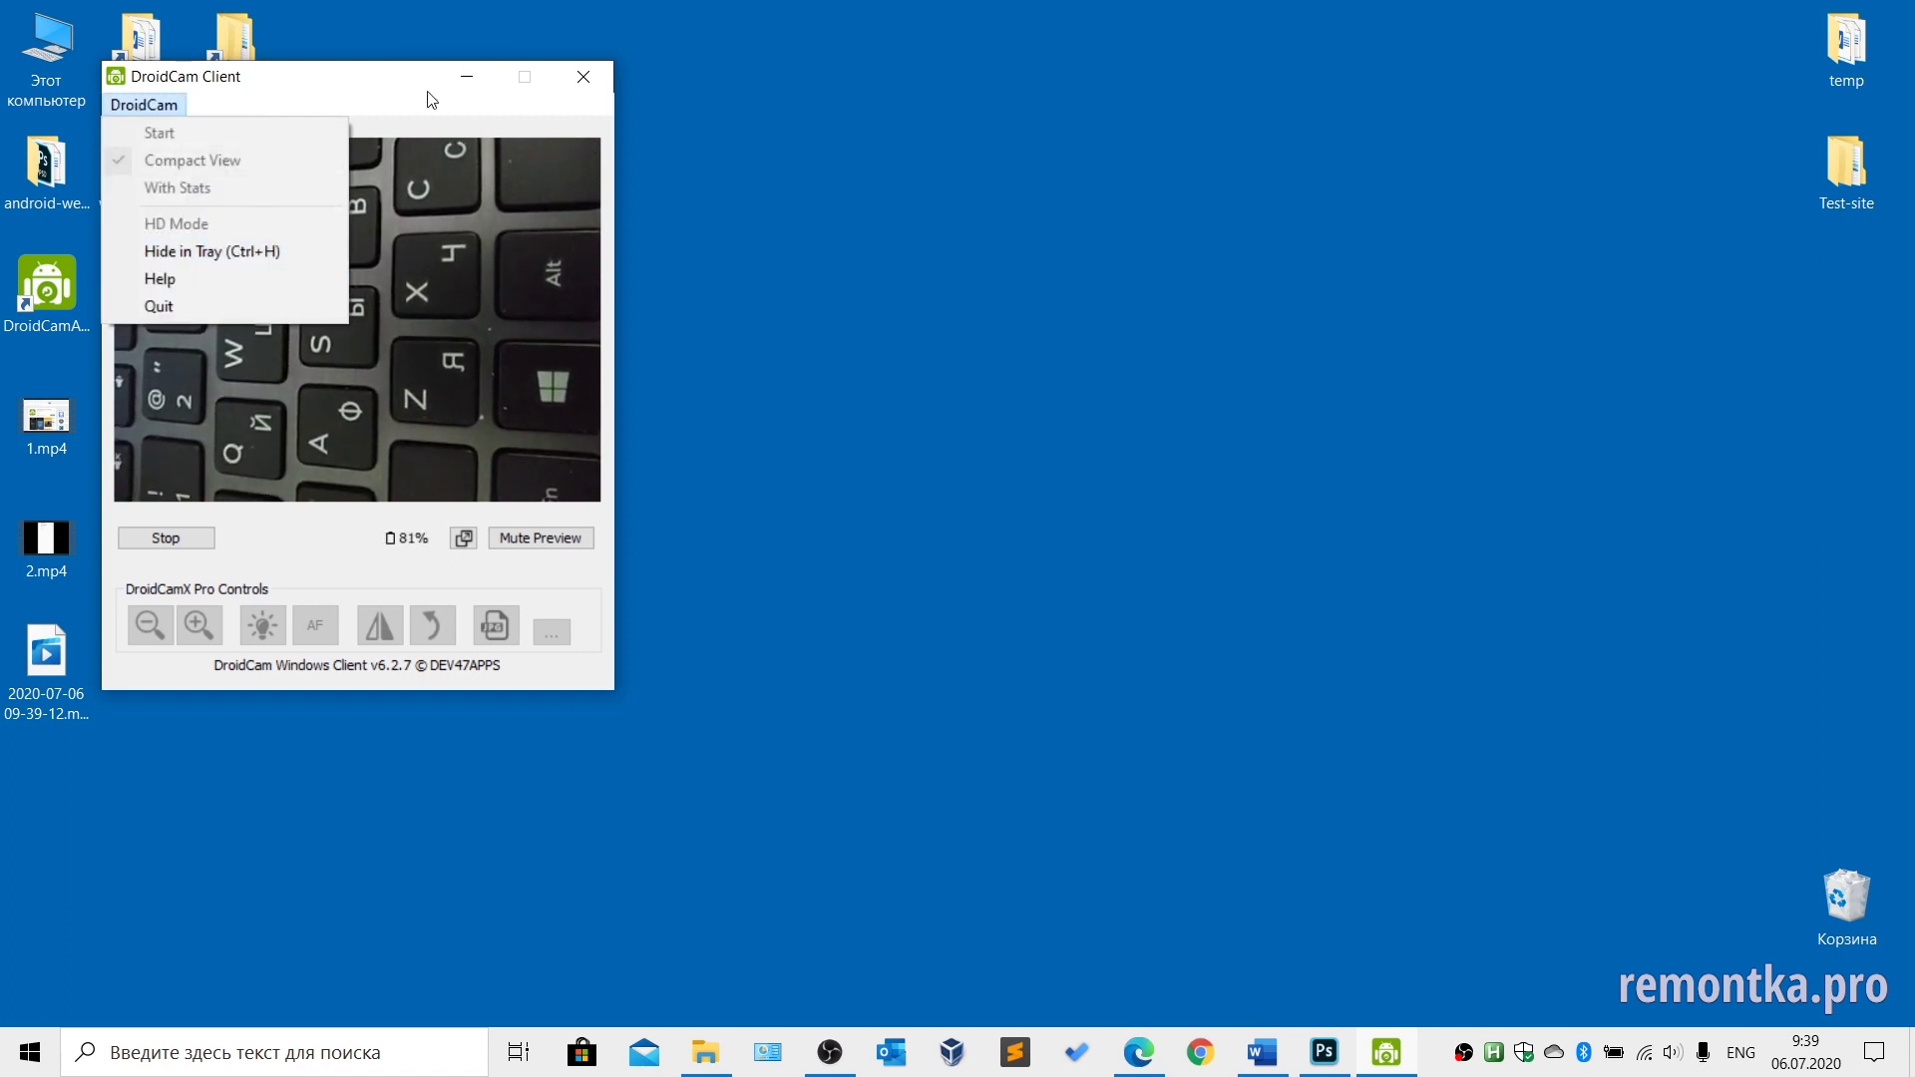
pyautogui.click(469, 78)
pyautogui.click(469, 78)
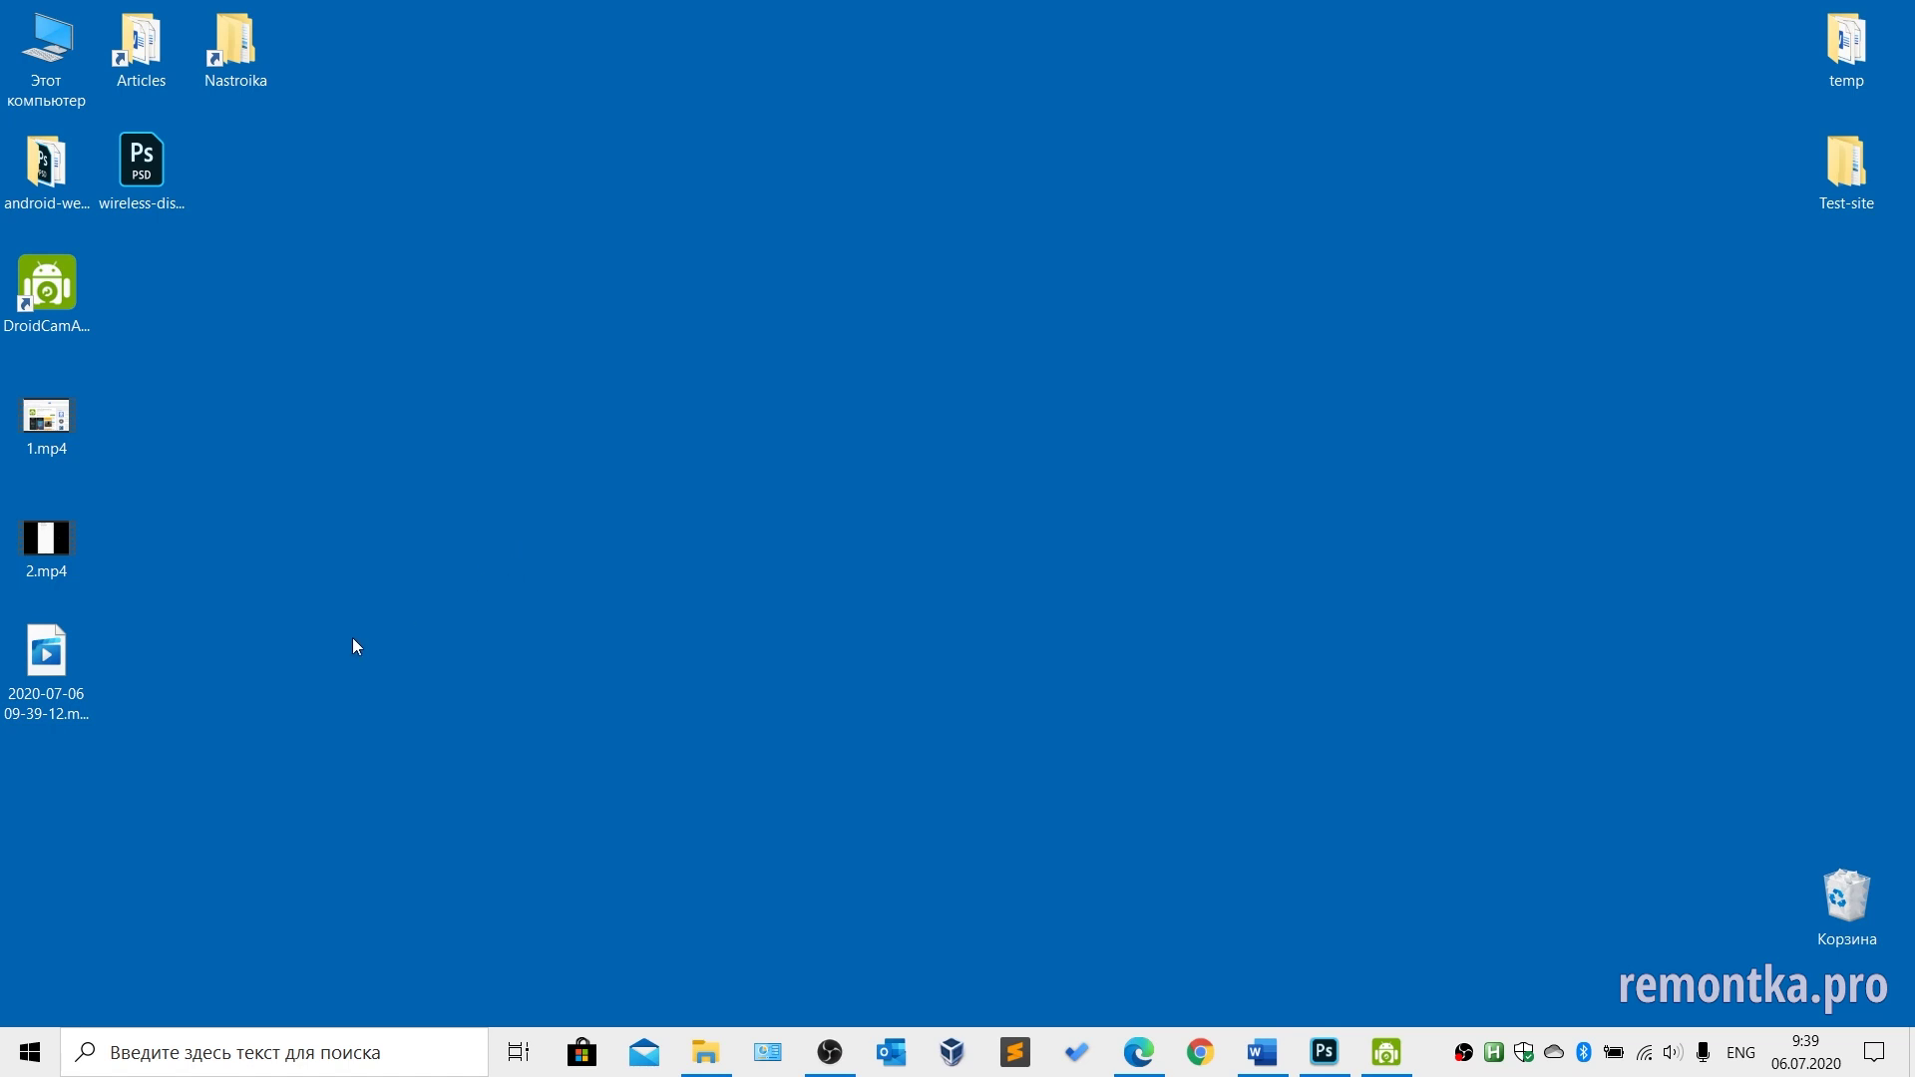
# - Launch Skype and continue past its audio check to the video check page
pyautogui.click(30, 1049)
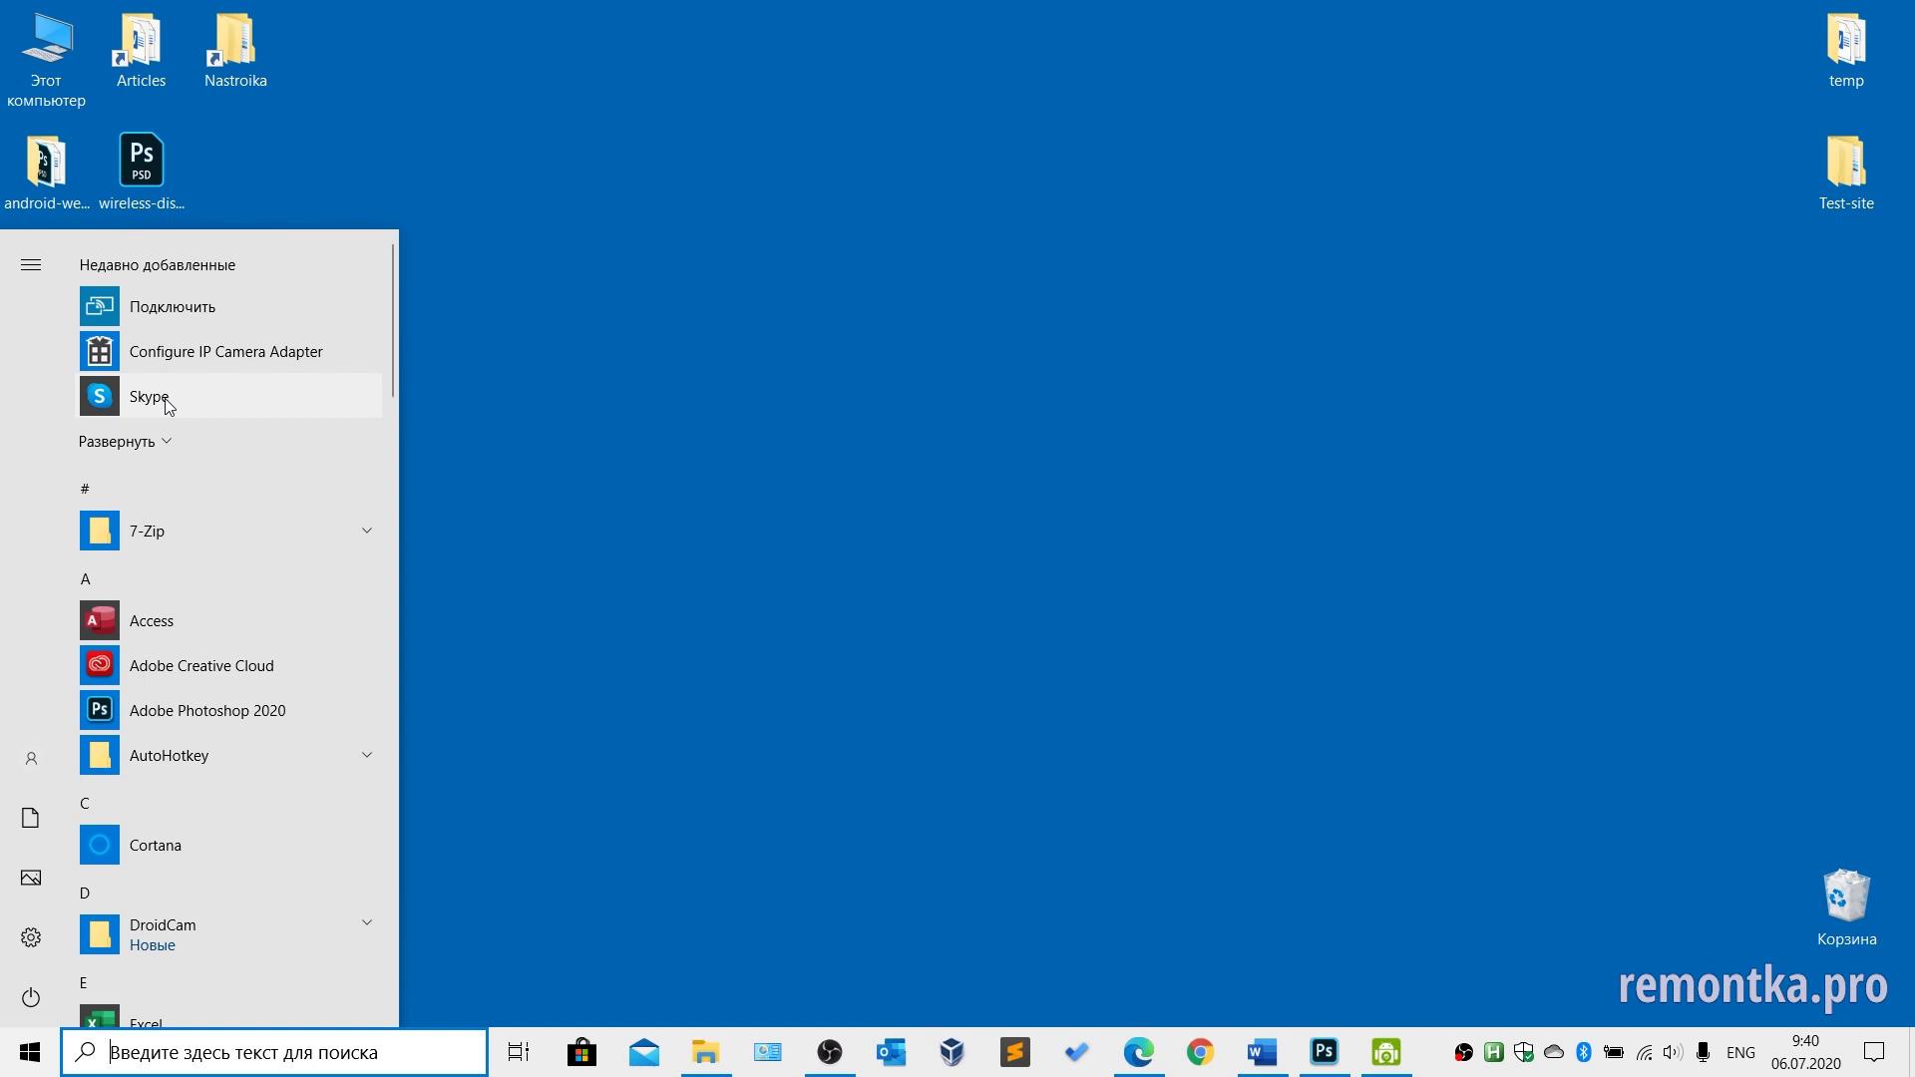
pyautogui.click(165, 399)
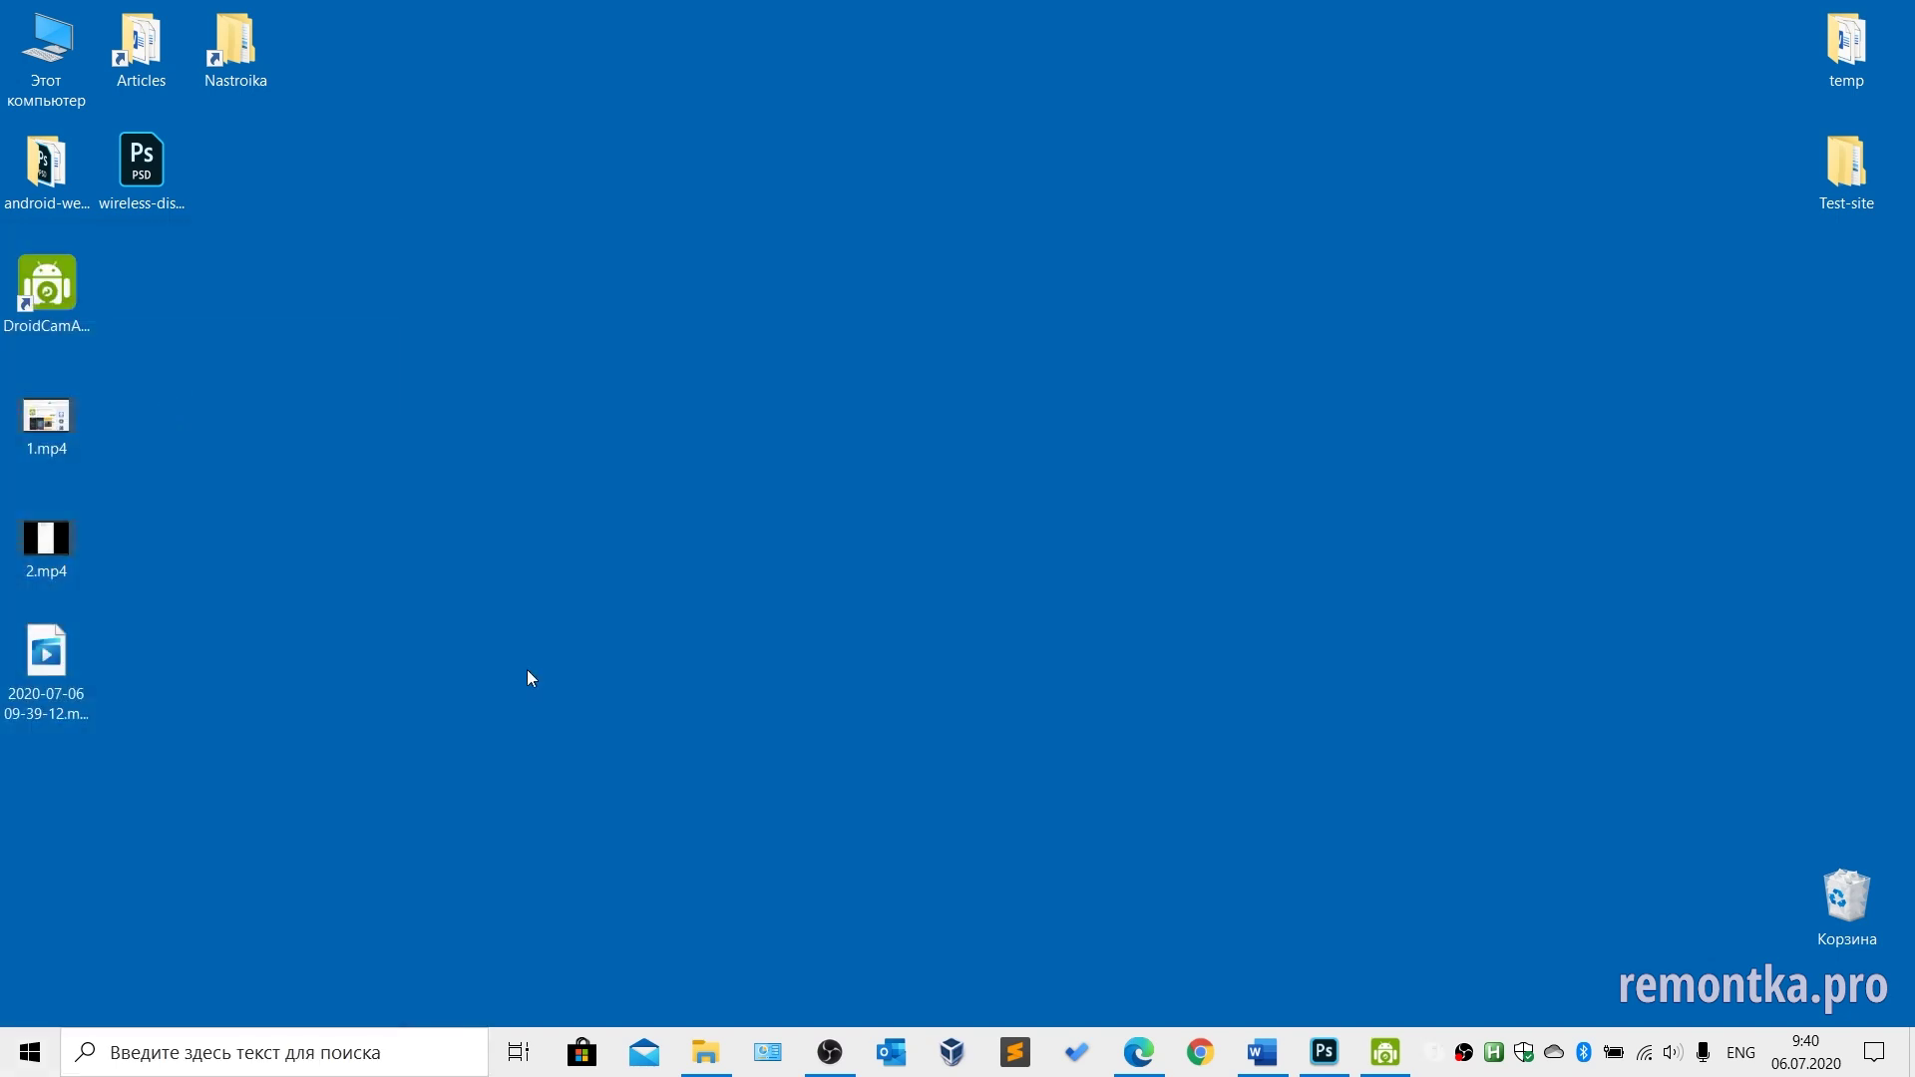
pyautogui.click(804, 824)
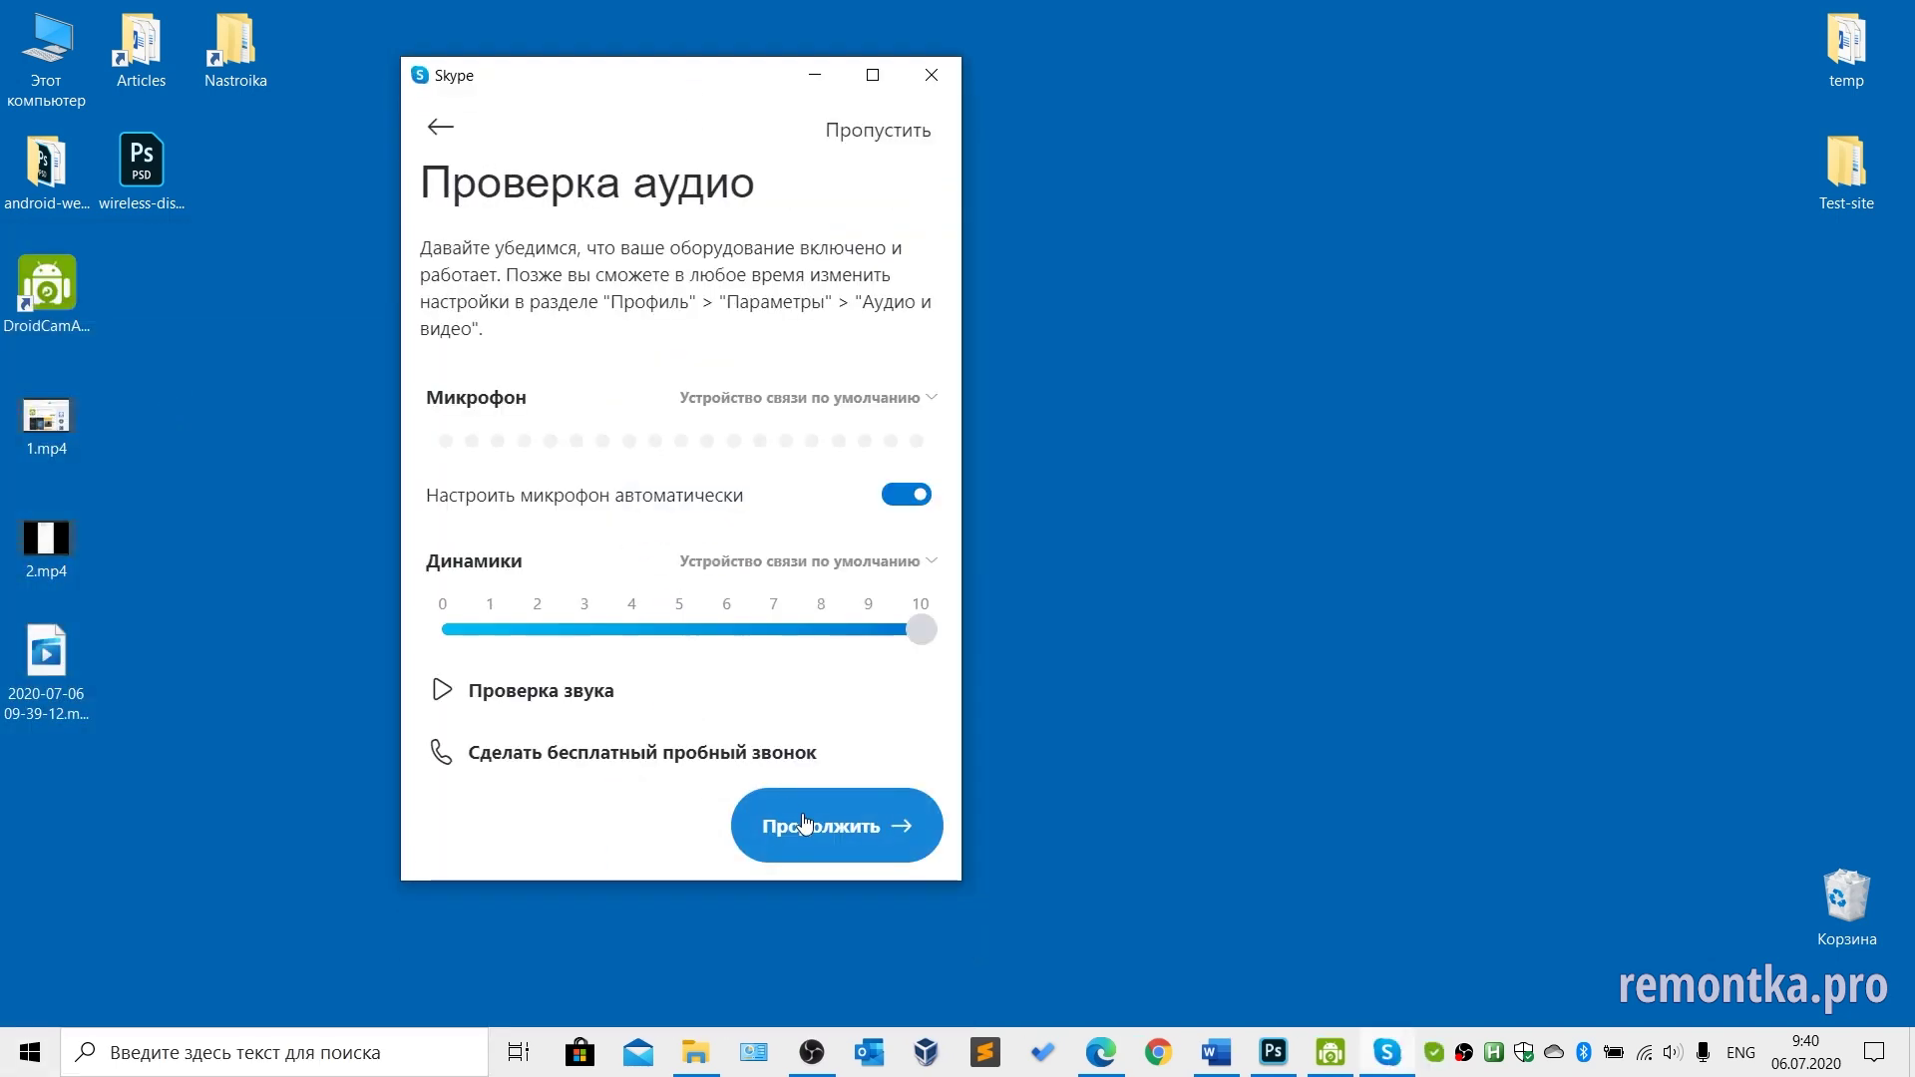
pyautogui.click(804, 824)
# - Select DroidCam Source 2 as Skype's camera, then close Skype
pyautogui.scroll(-2, 750, 392)
pyautogui.scroll(2, 740, 398)
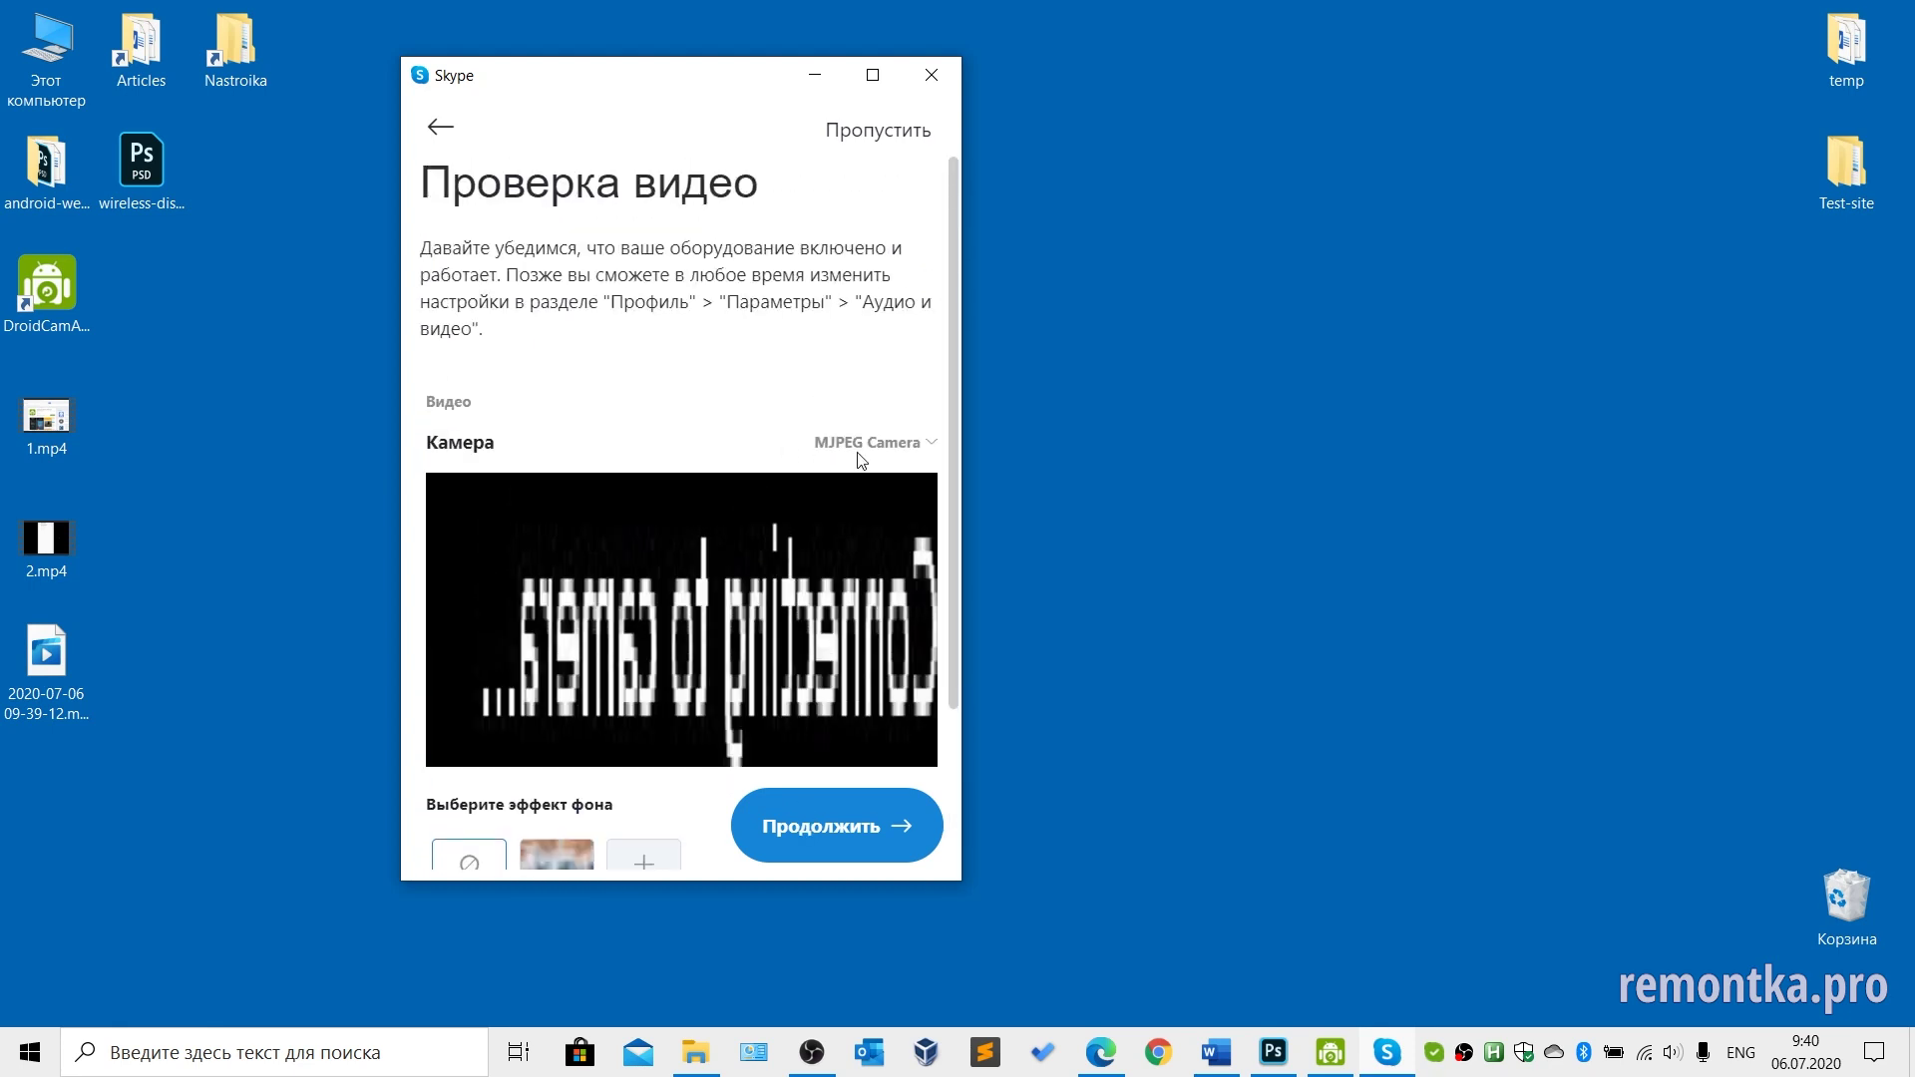
pyautogui.click(875, 442)
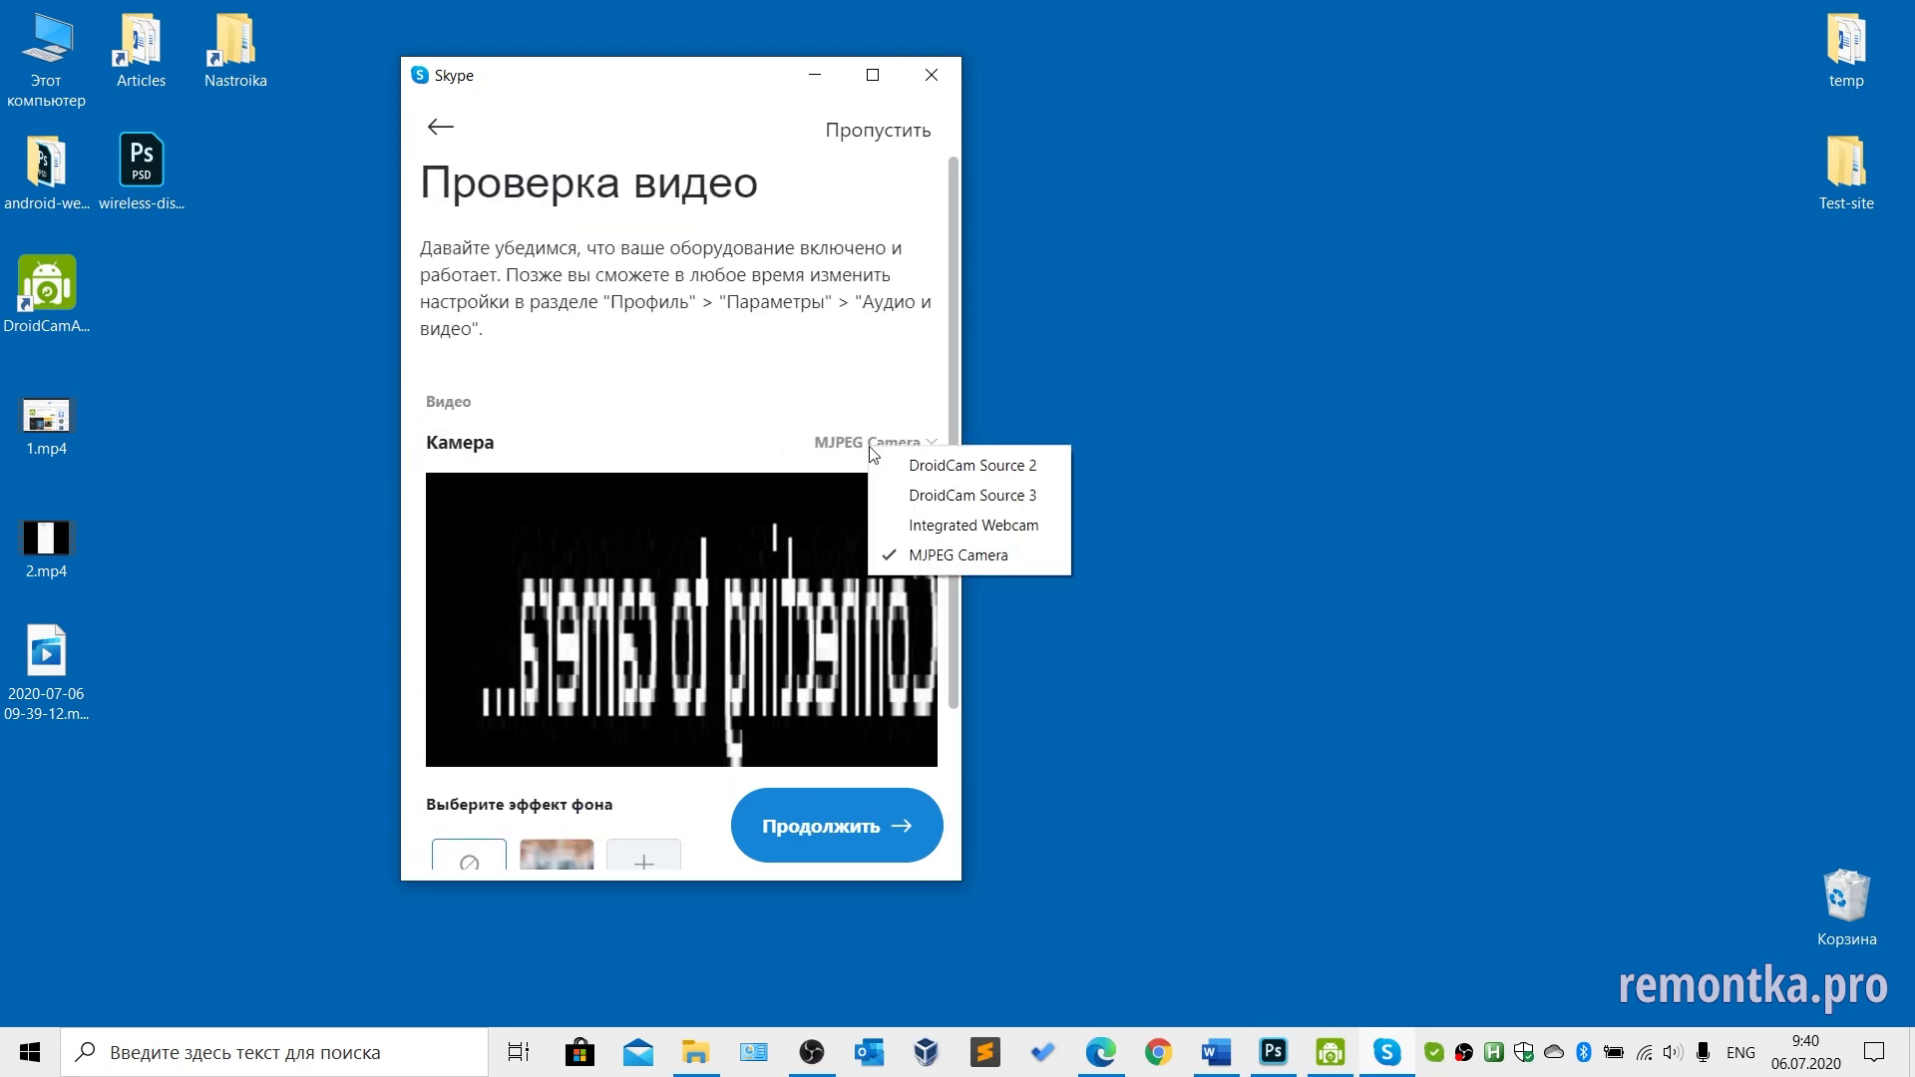
pyautogui.click(993, 467)
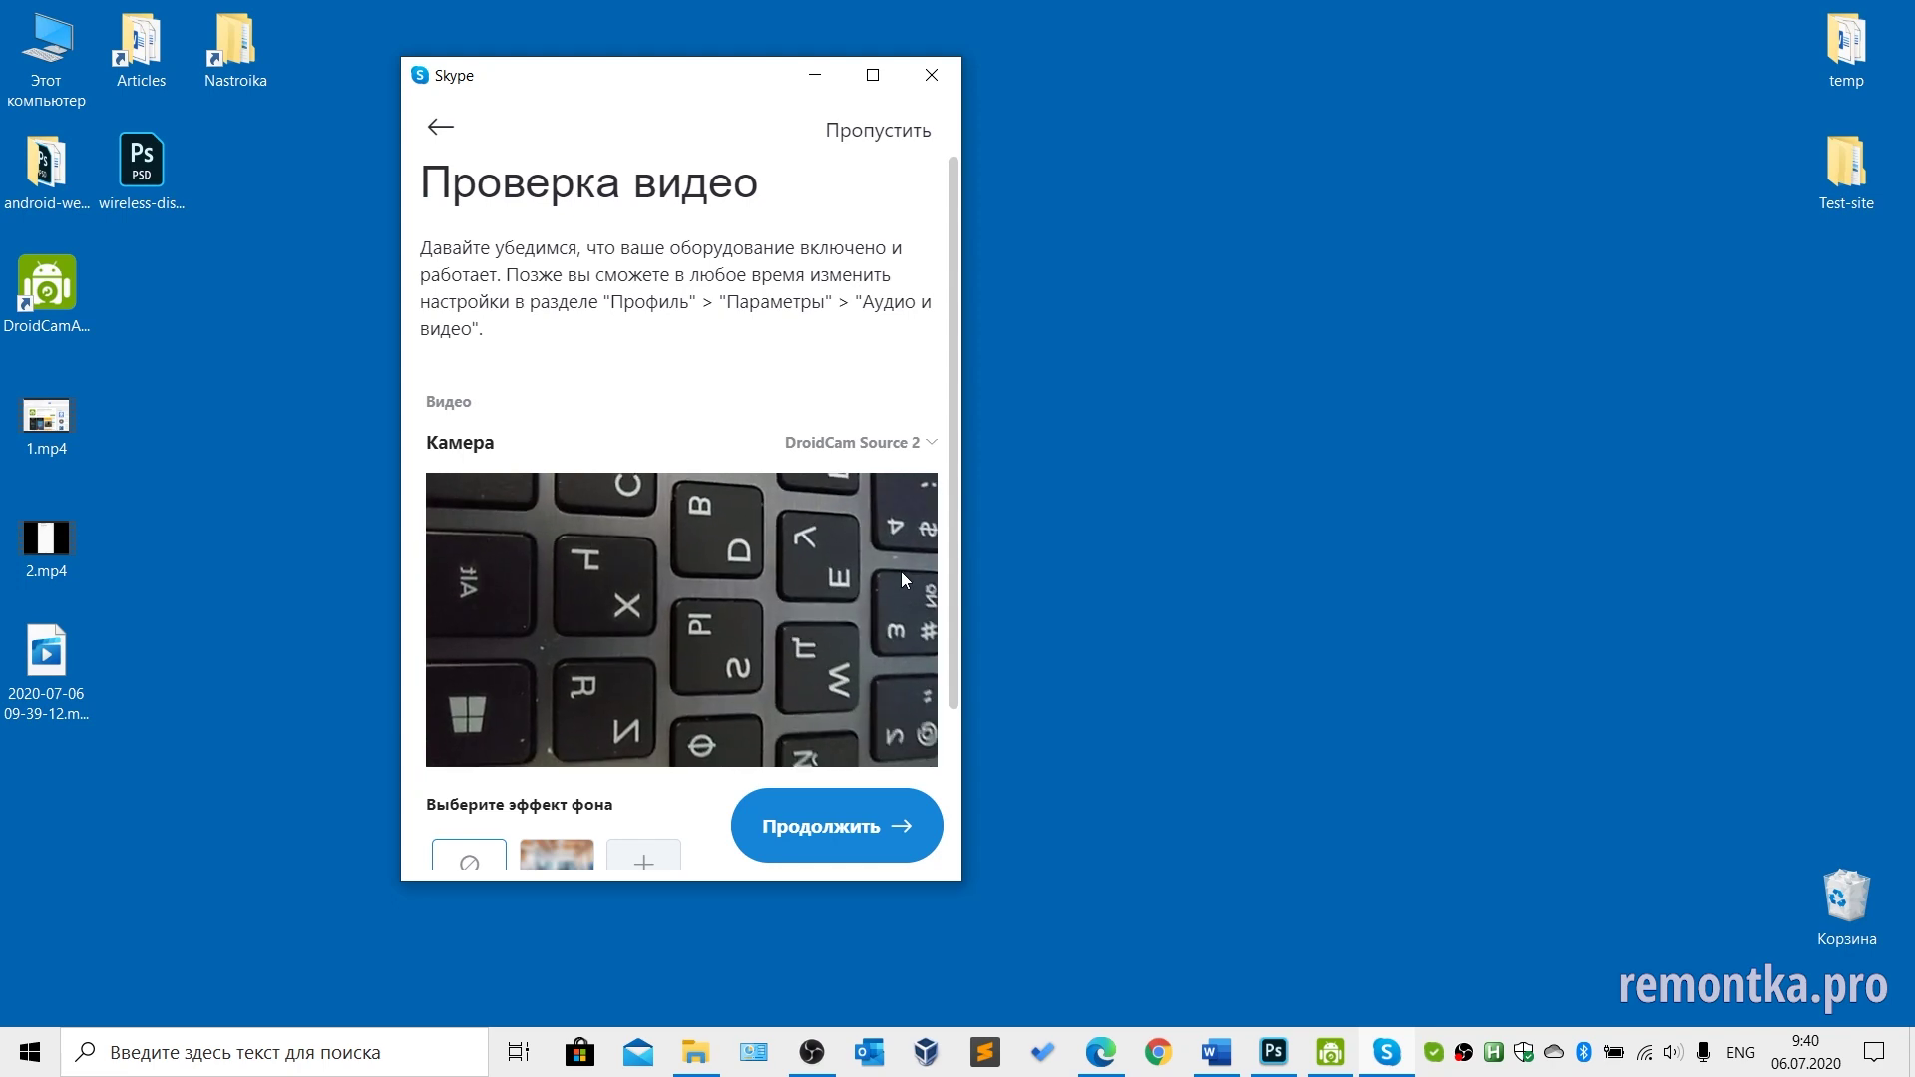
pyautogui.click(946, 84)
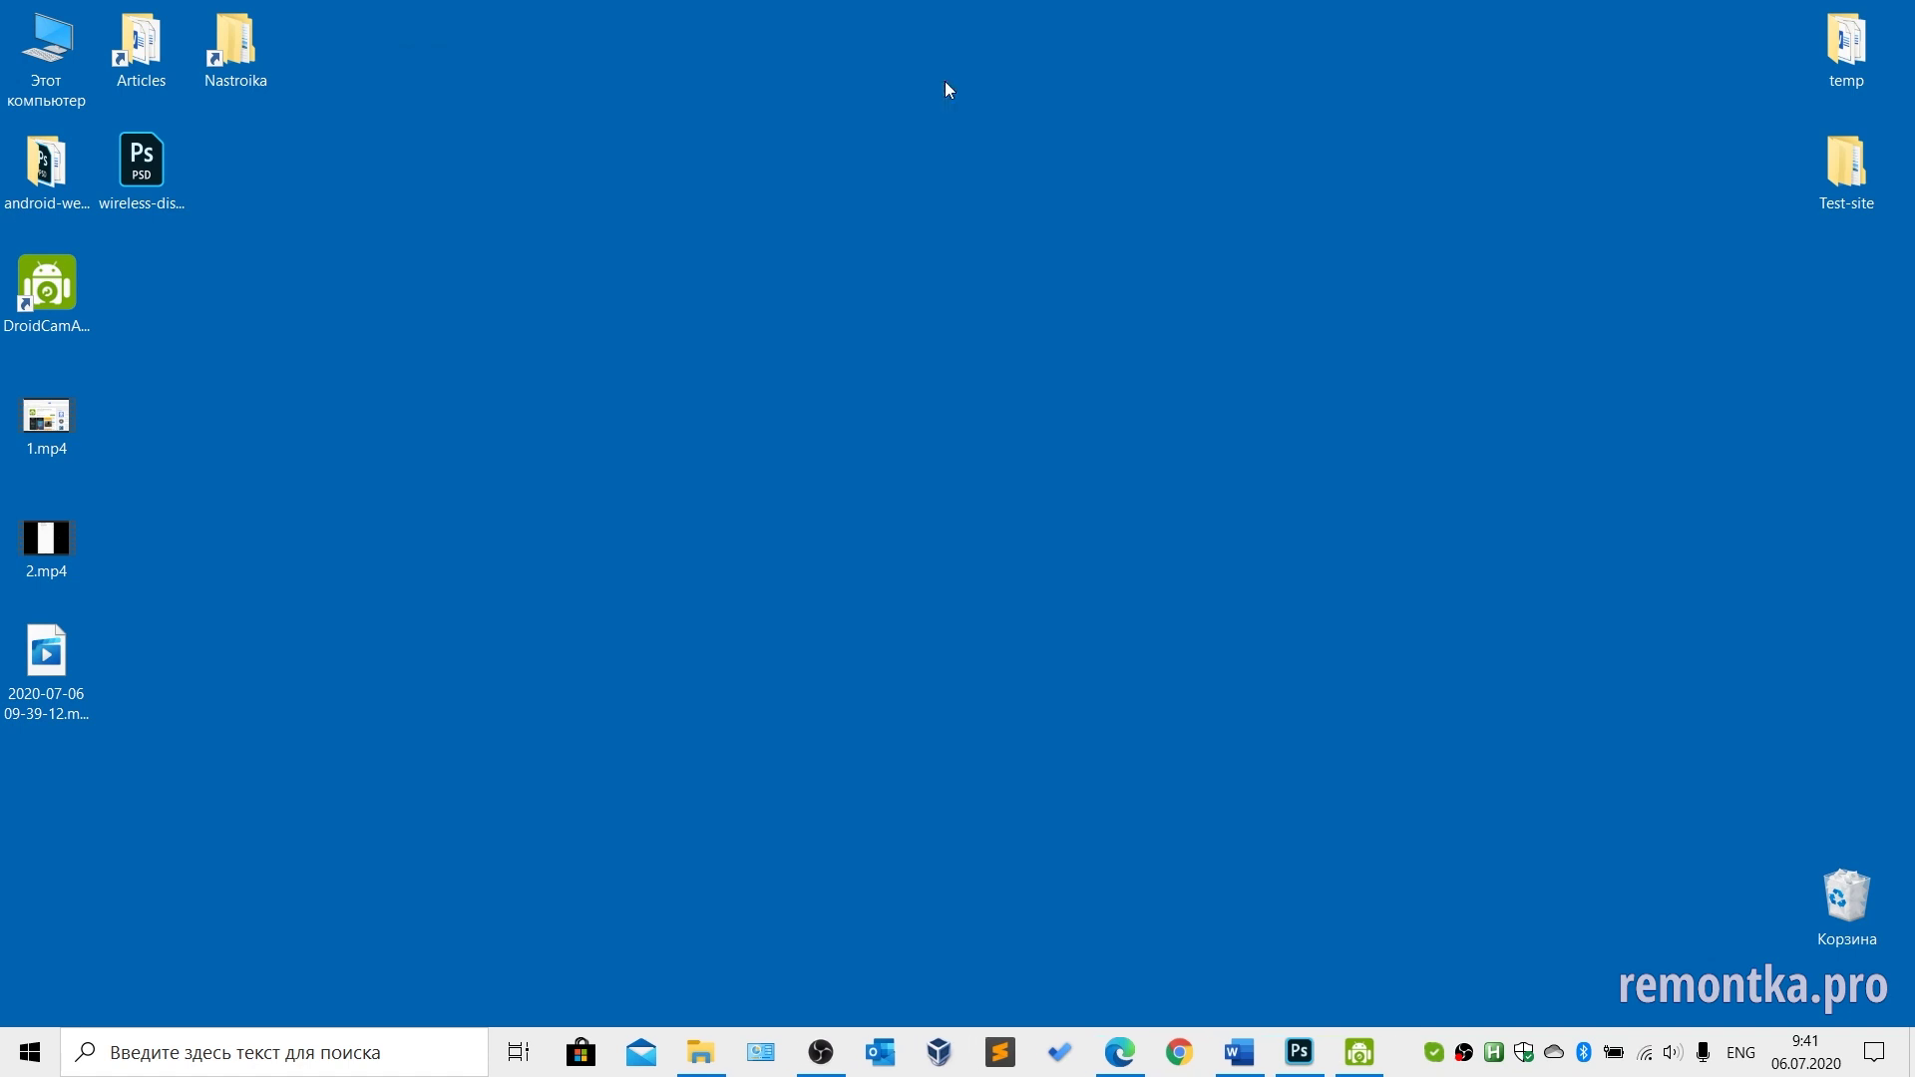
# - Restore the DroidCam client, stop its video stream and close the program
pyautogui.doubleClick(50, 277)
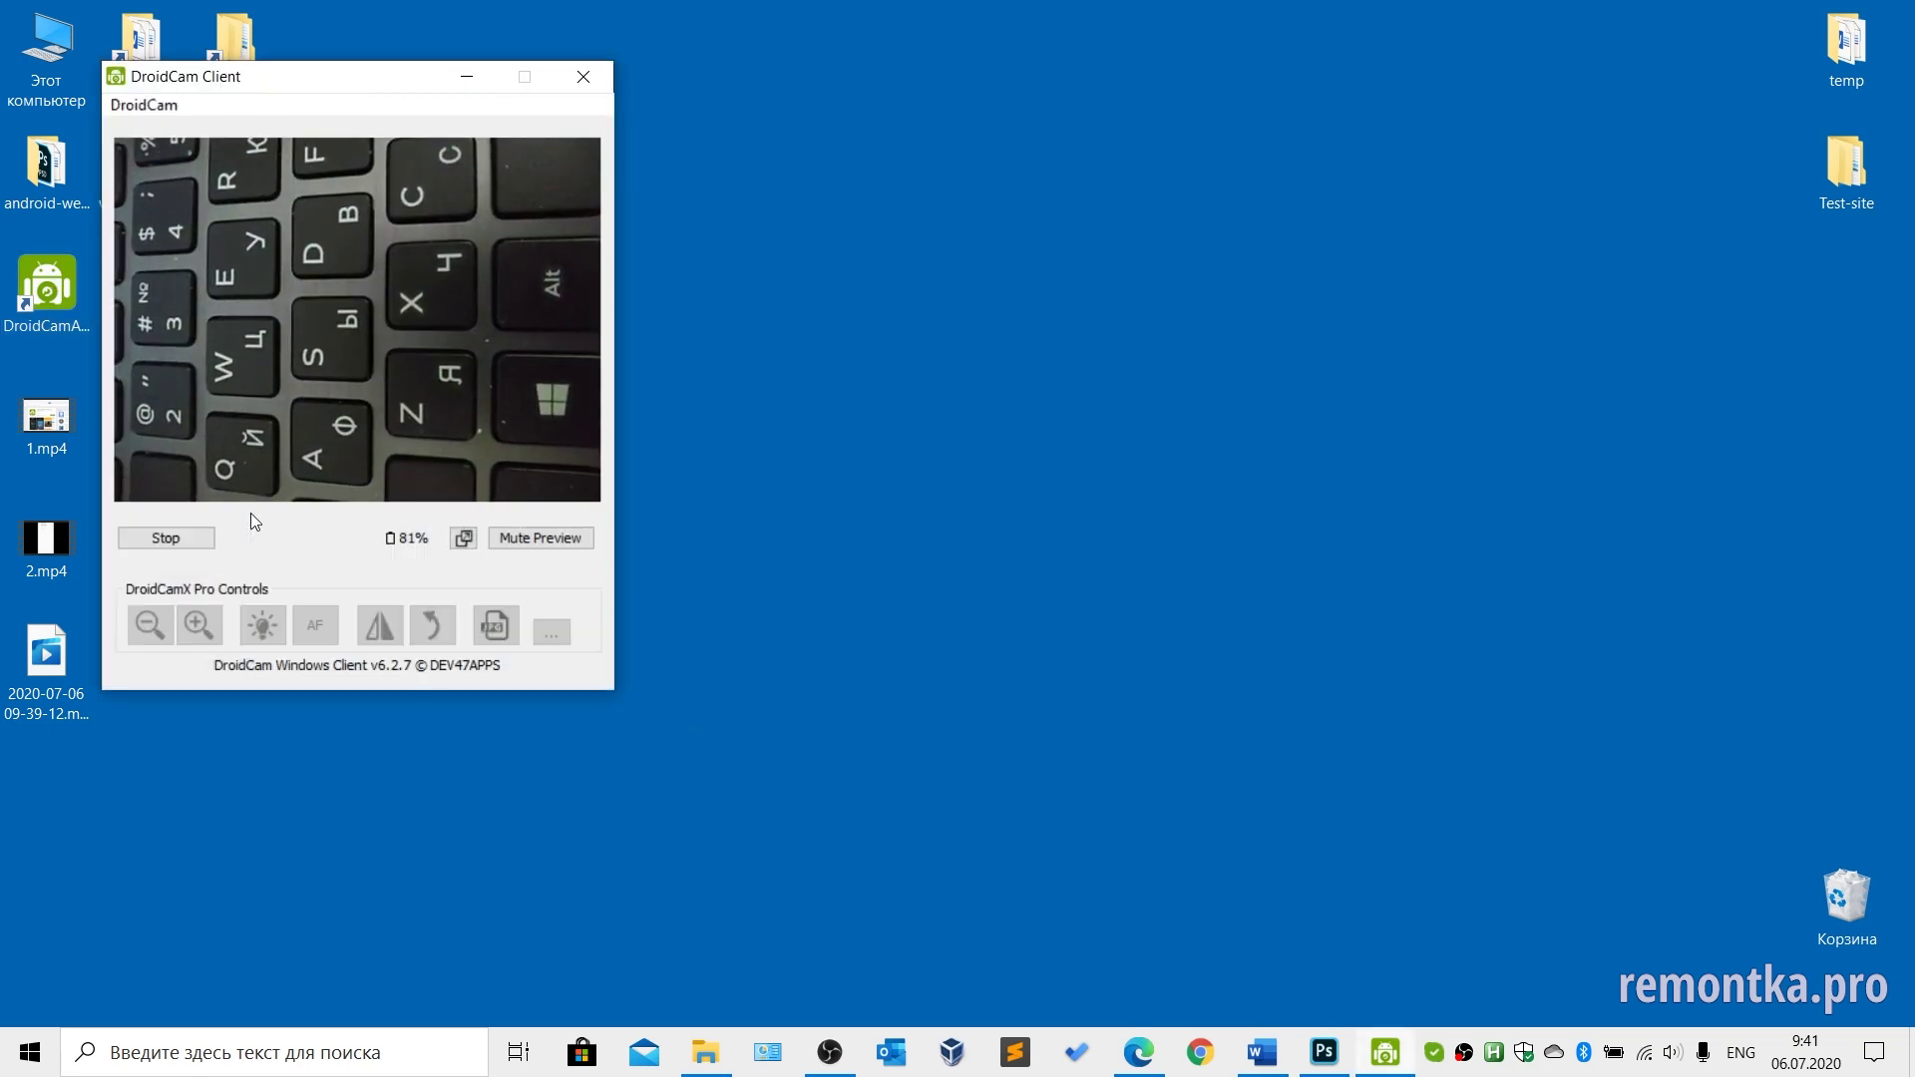
pyautogui.click(196, 536)
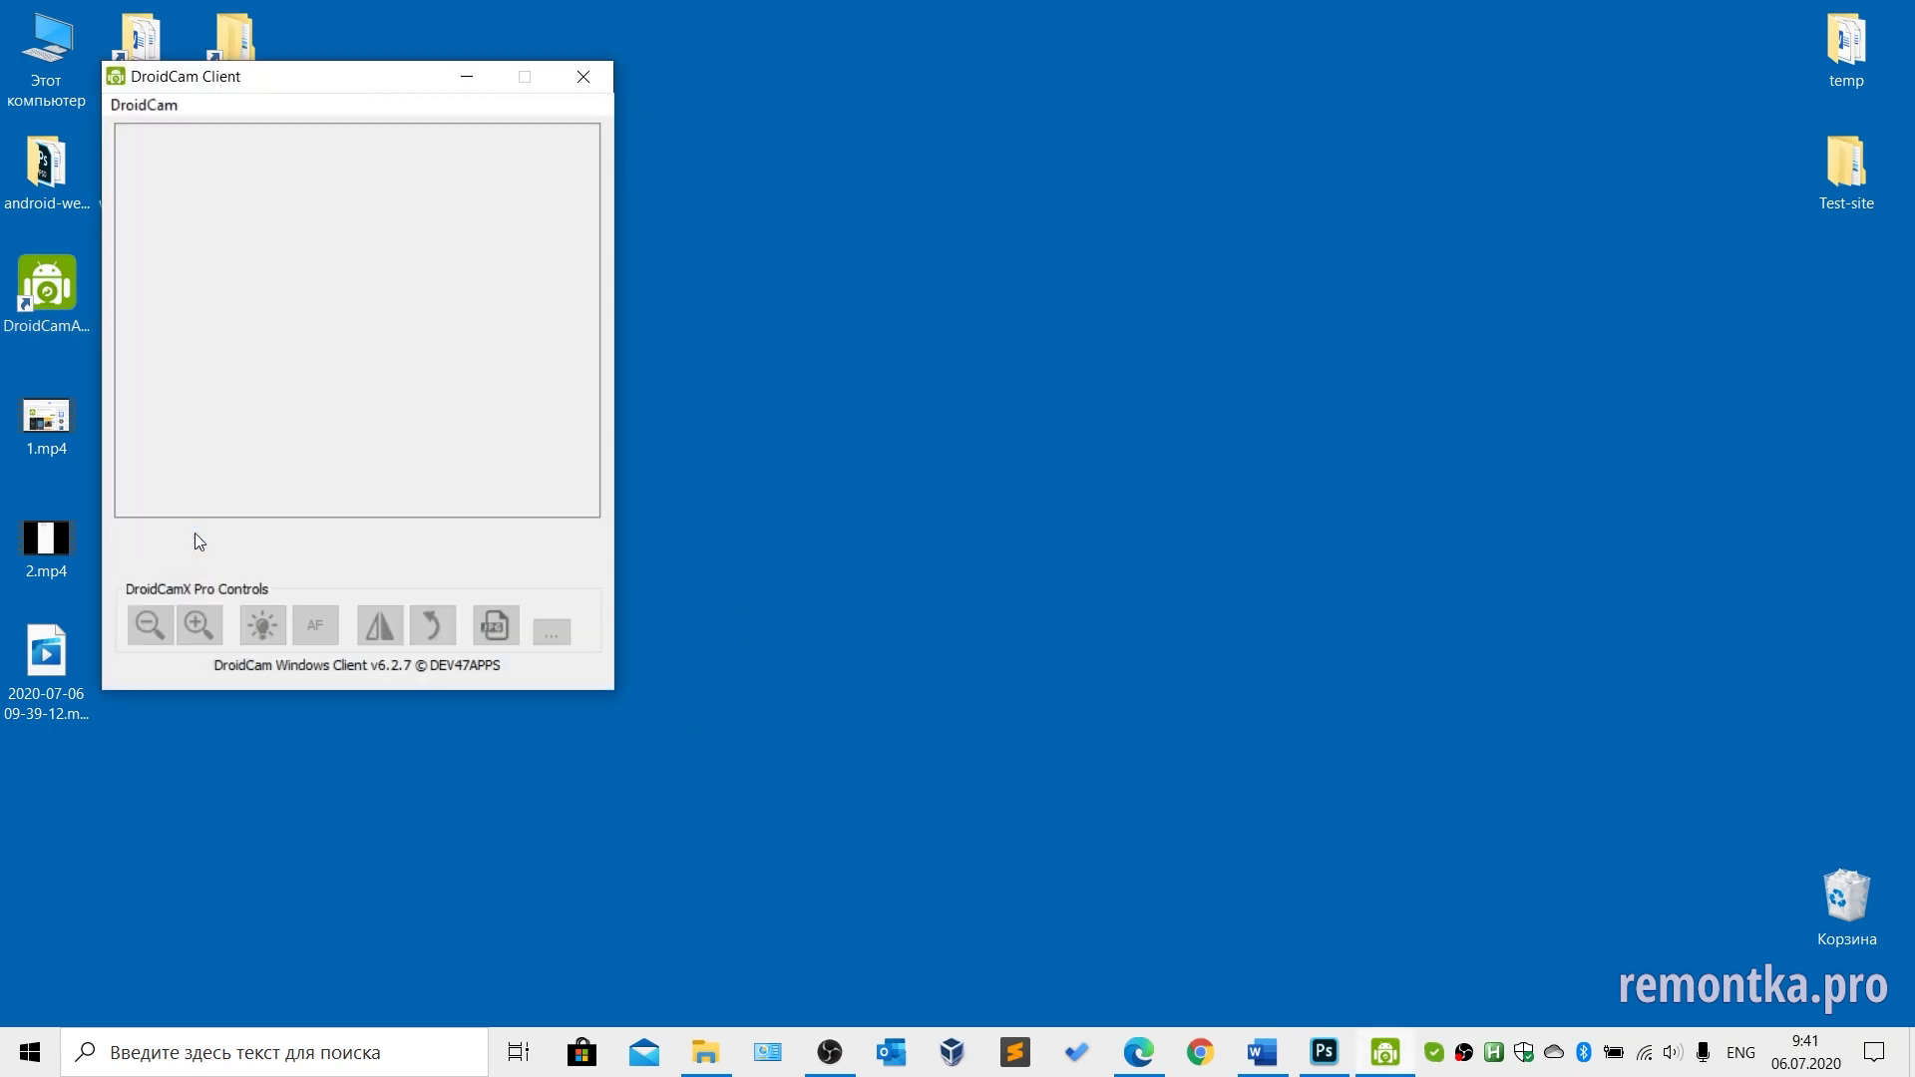
pyautogui.click(577, 77)
# - Relaunch the DroidCam client, choose the USB connection mode and refresh the list of connected devices
pyautogui.doubleClick(34, 288)
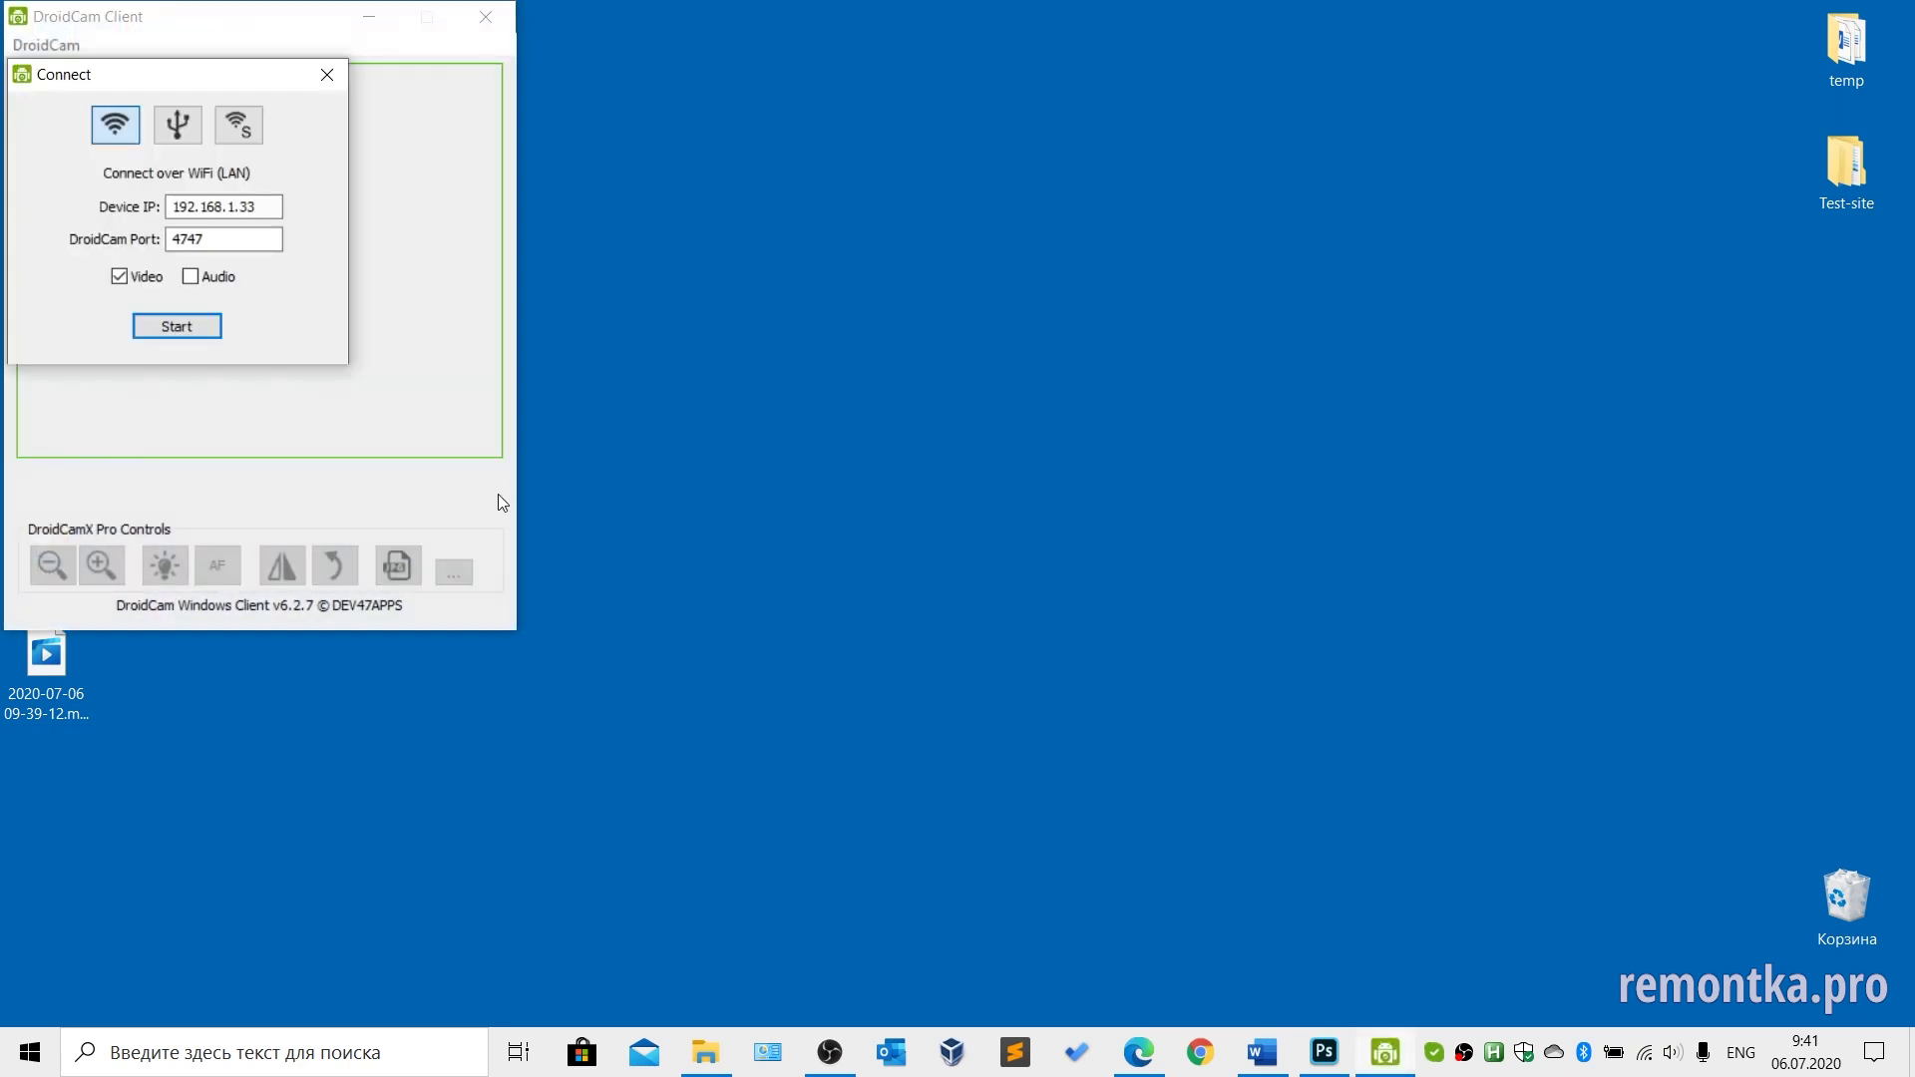
pyautogui.click(177, 124)
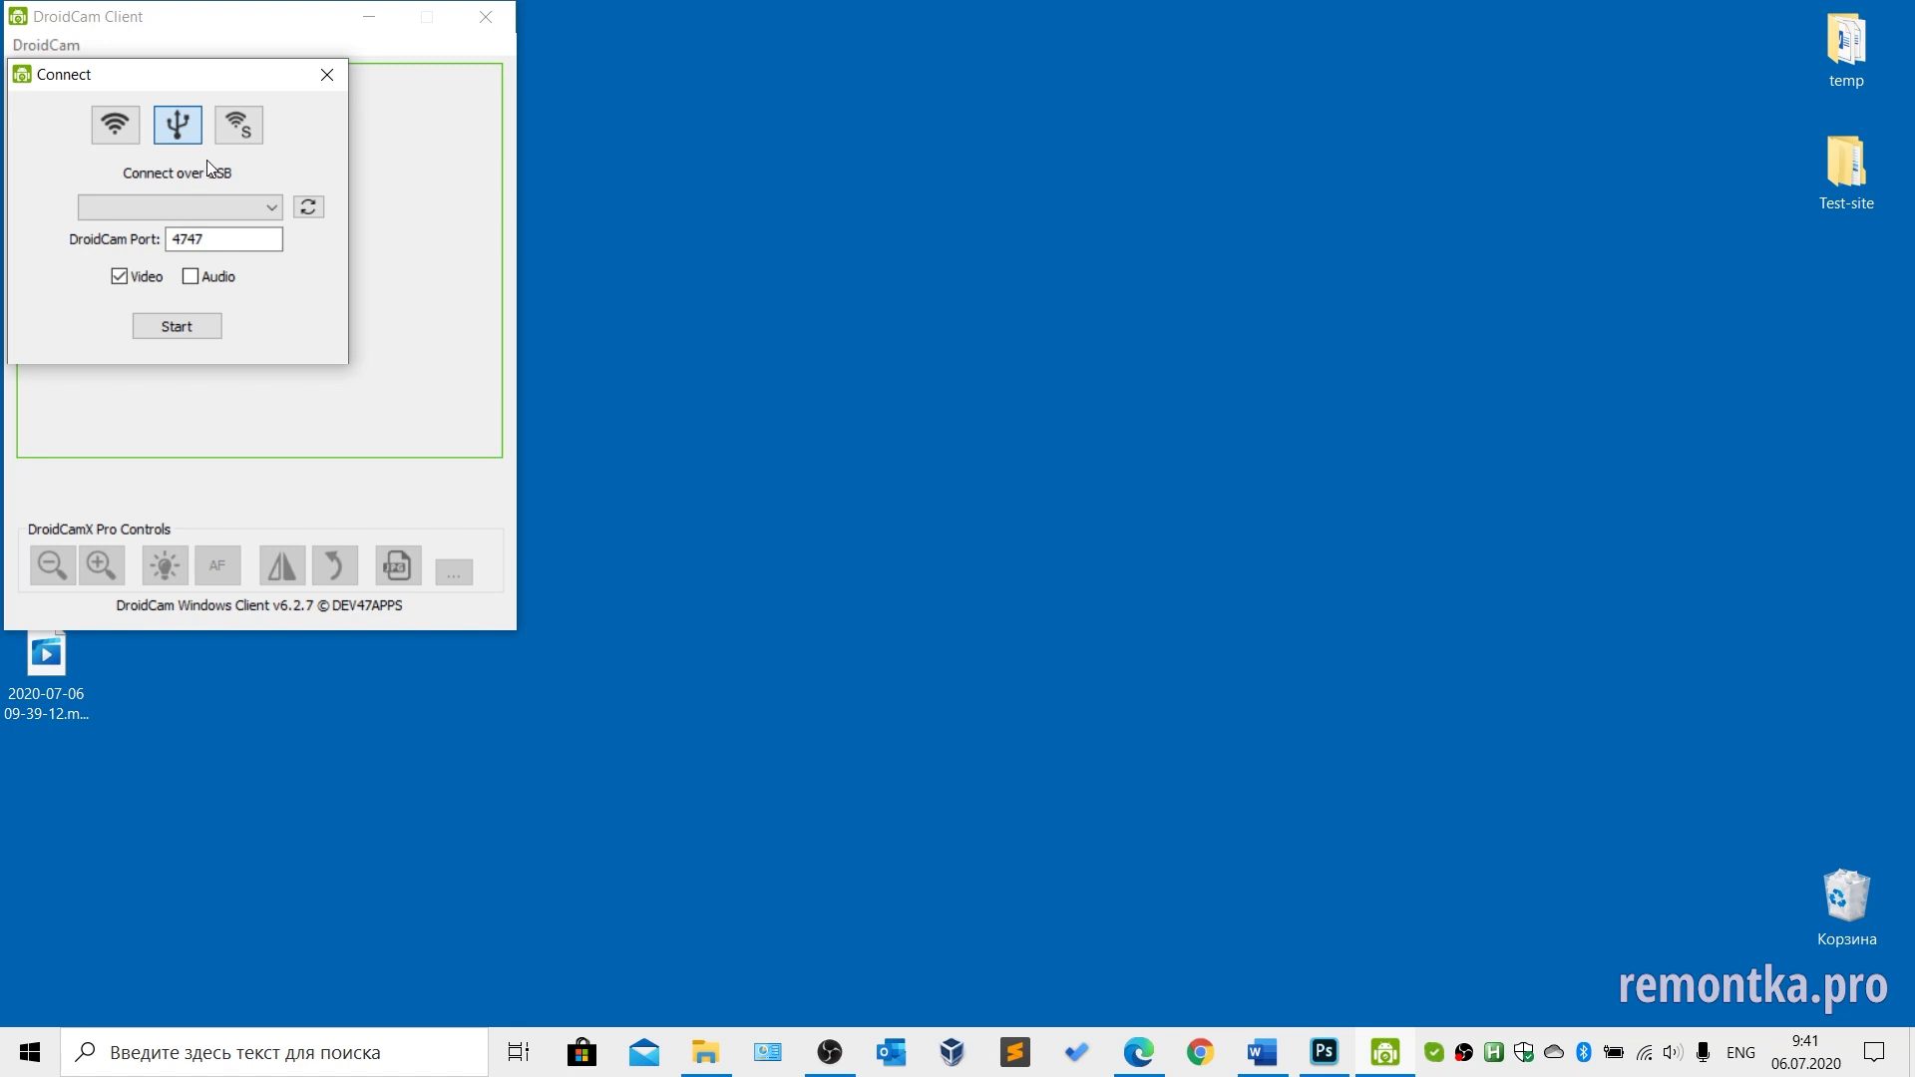
pyautogui.click(268, 207)
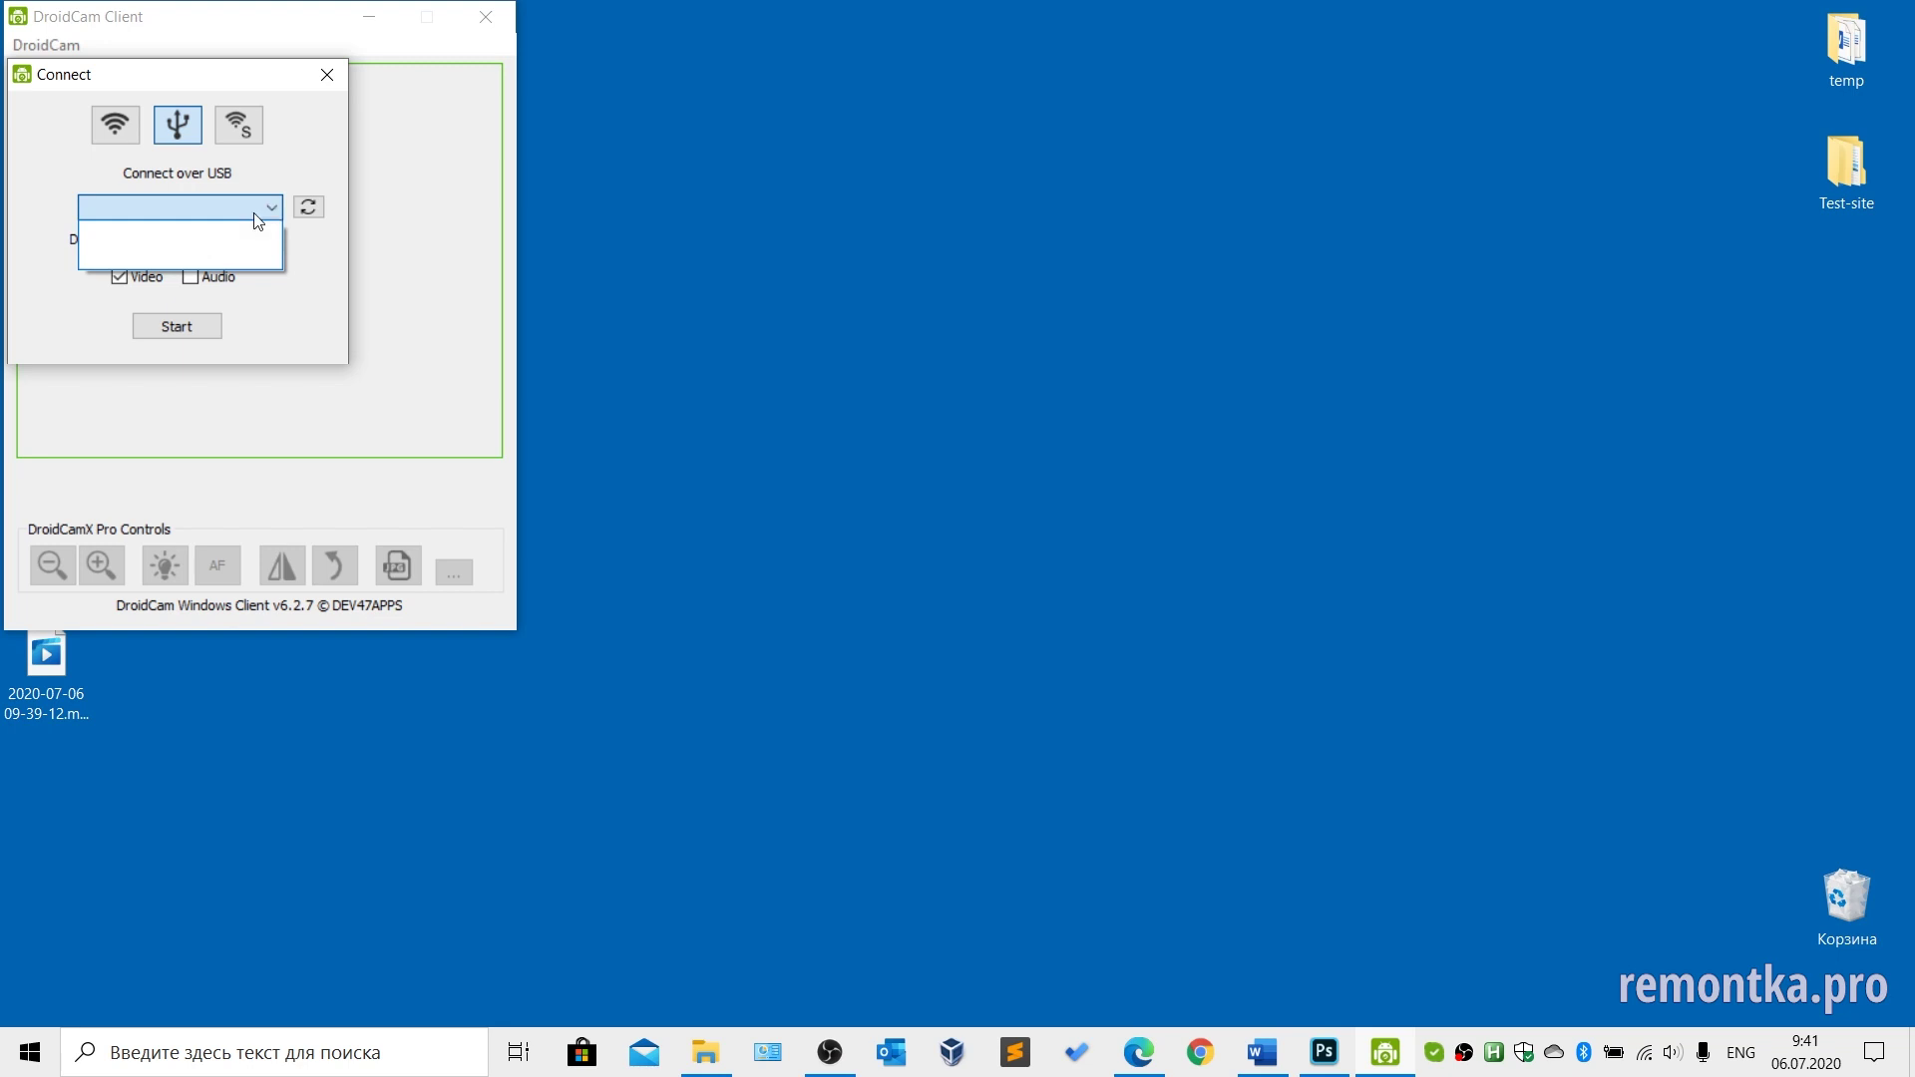
pyautogui.click(308, 206)
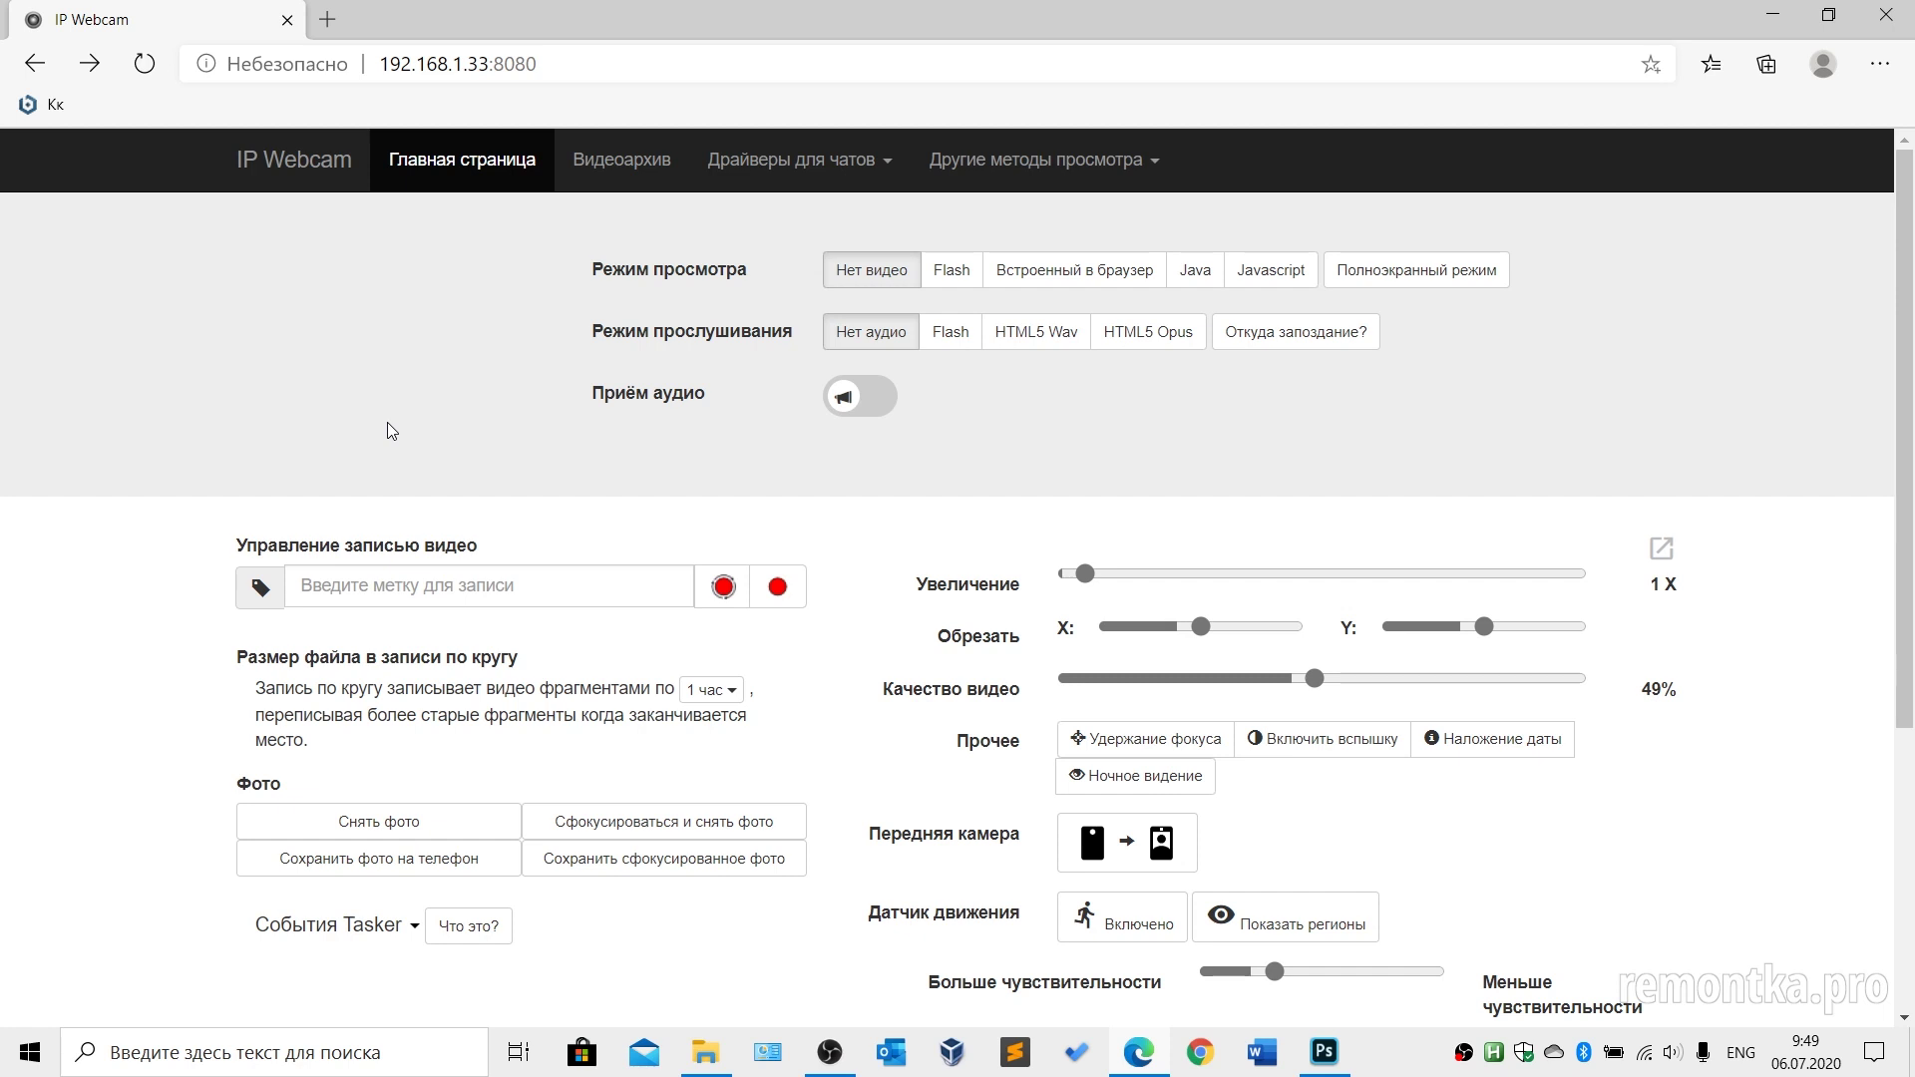
# - From the IP Webcam page in the browser, open the IP Camera Adapter driver information and its download site, then minimize the browser
pyautogui.click(558, 61)
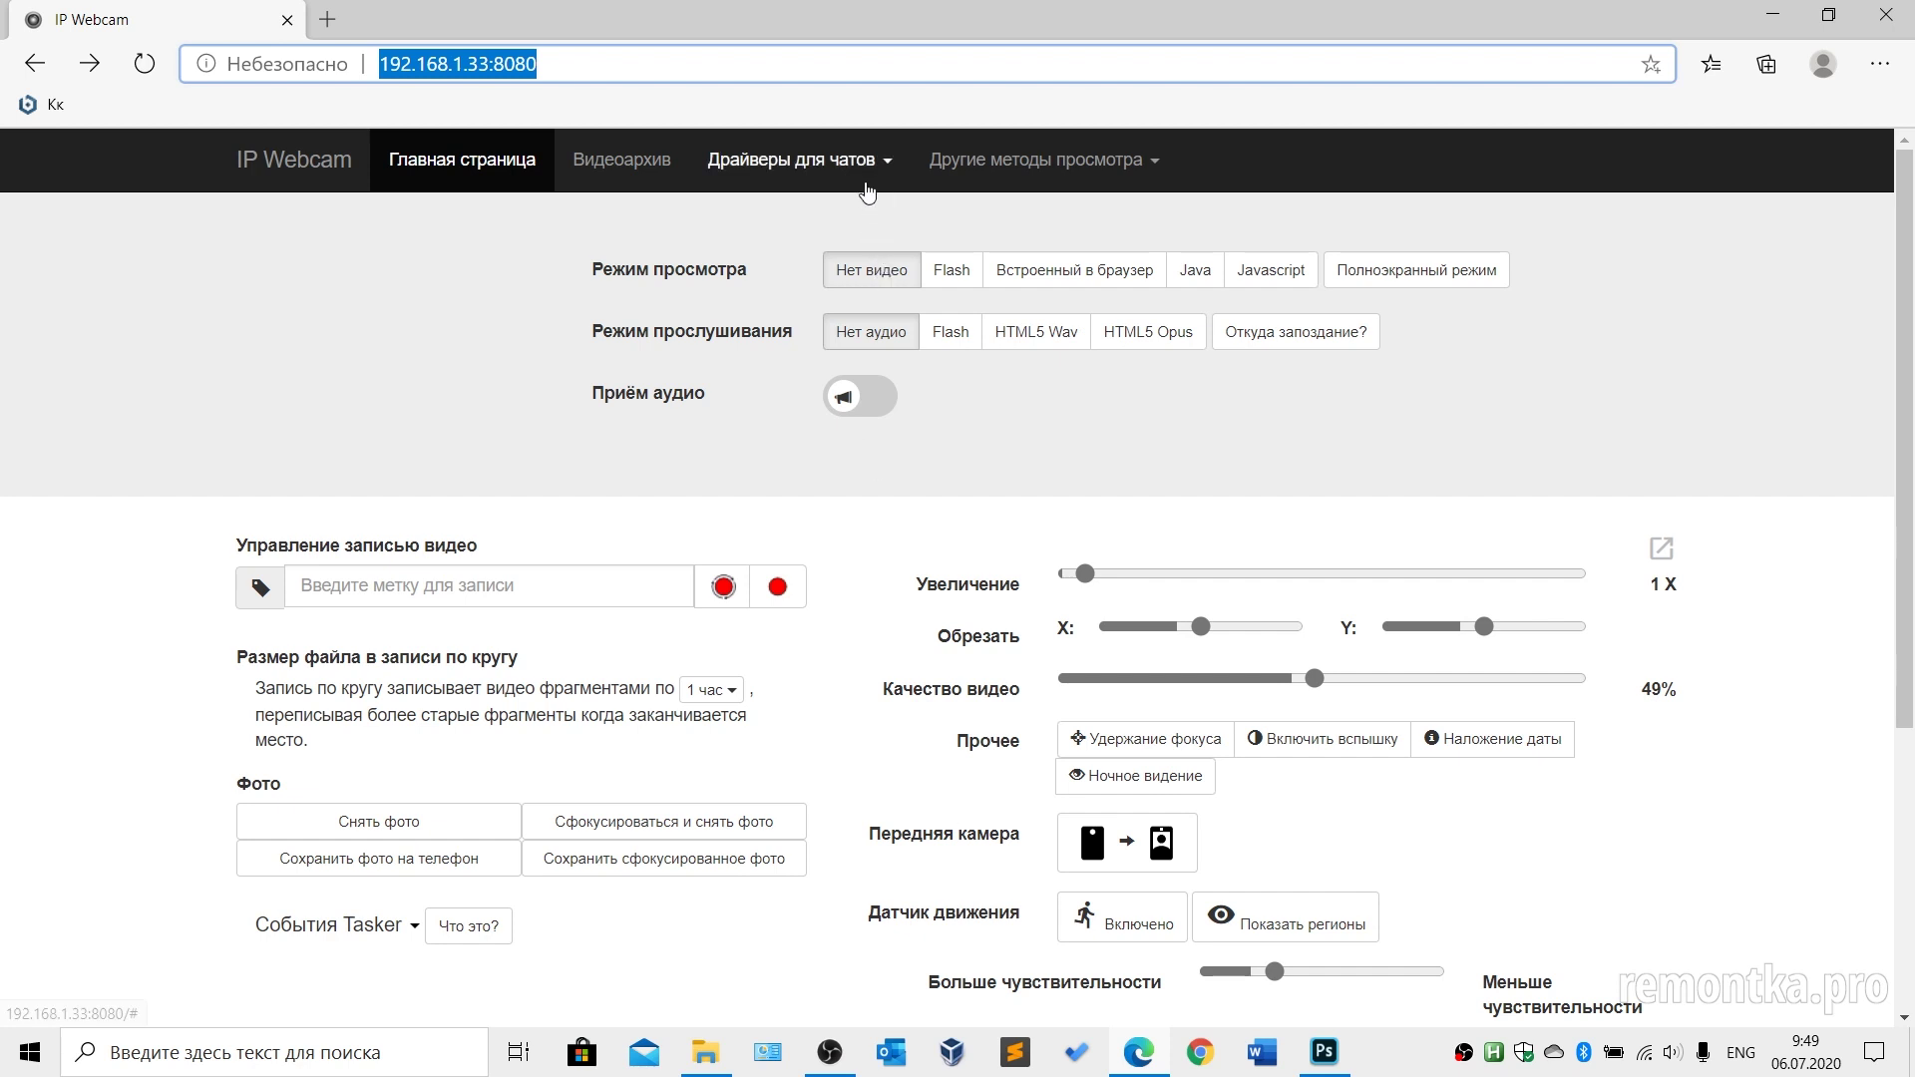
pyautogui.click(860, 177)
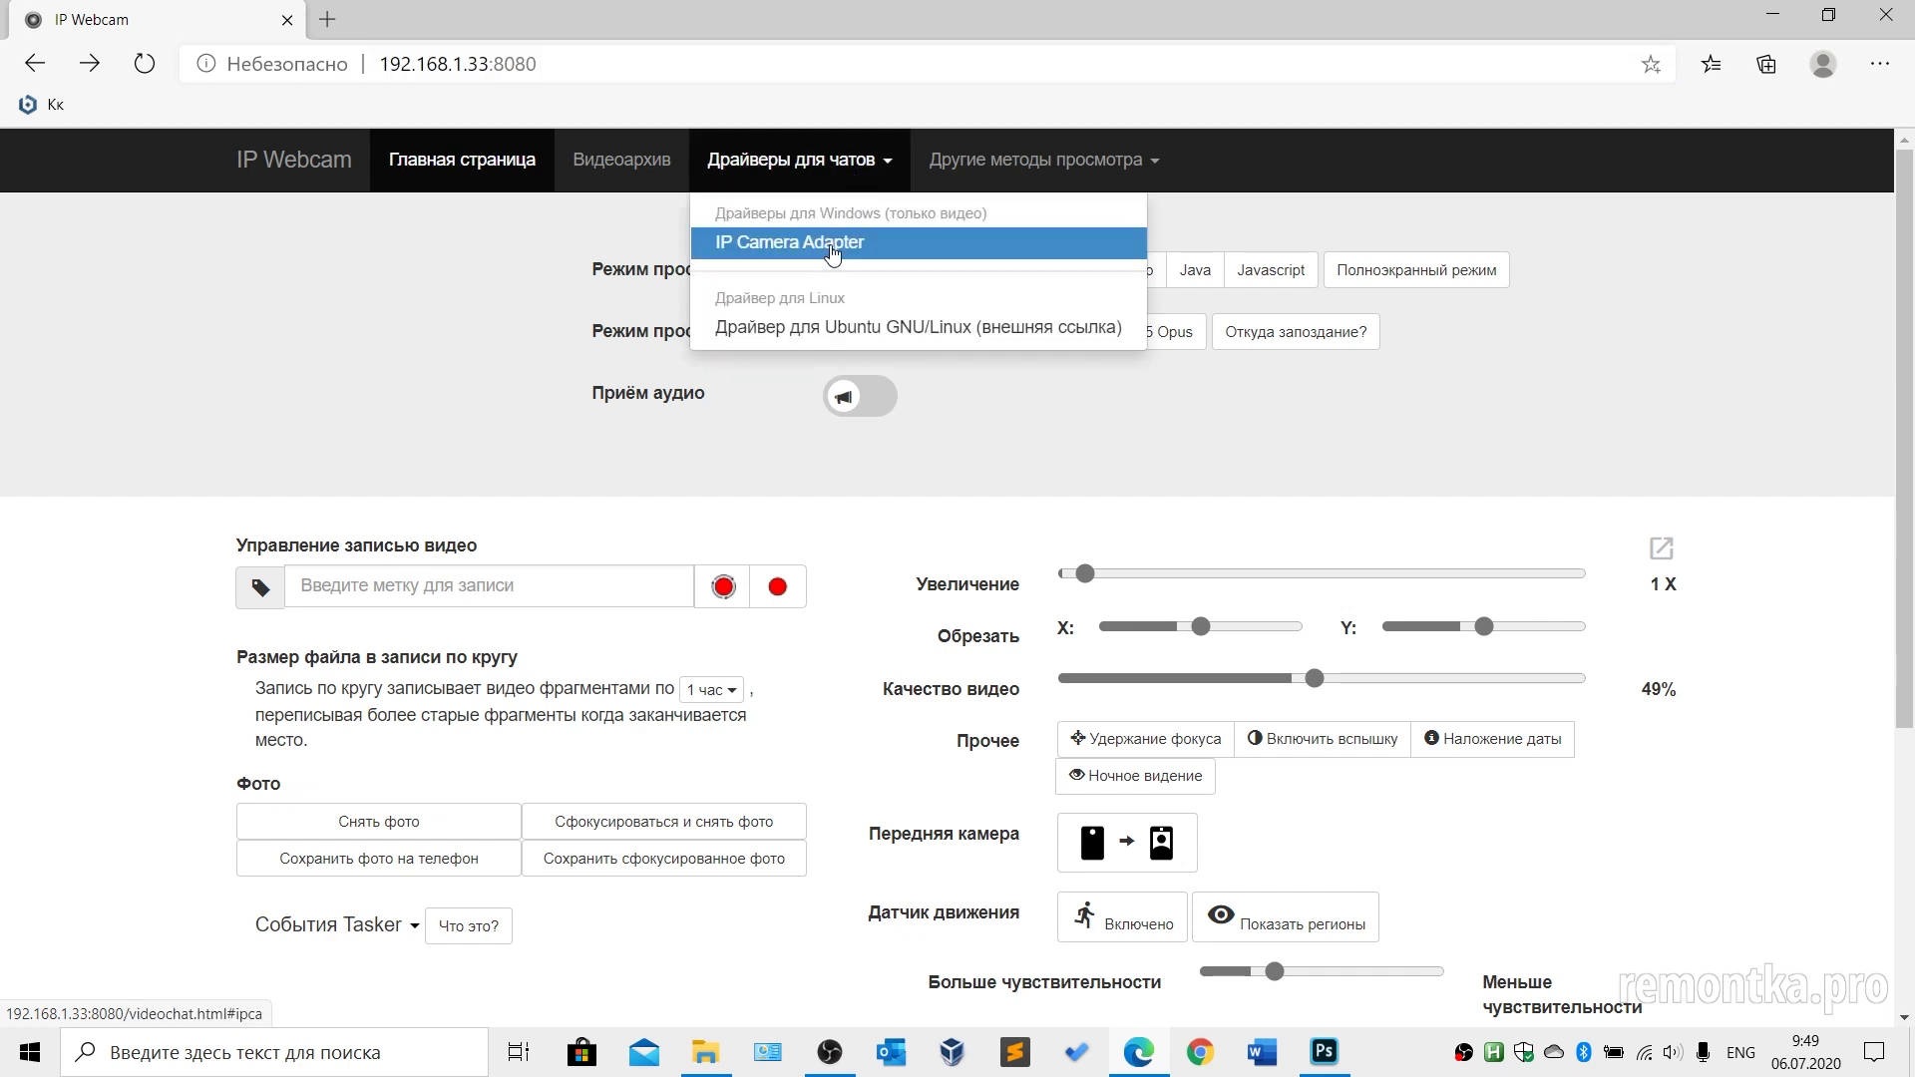
pyautogui.click(833, 249)
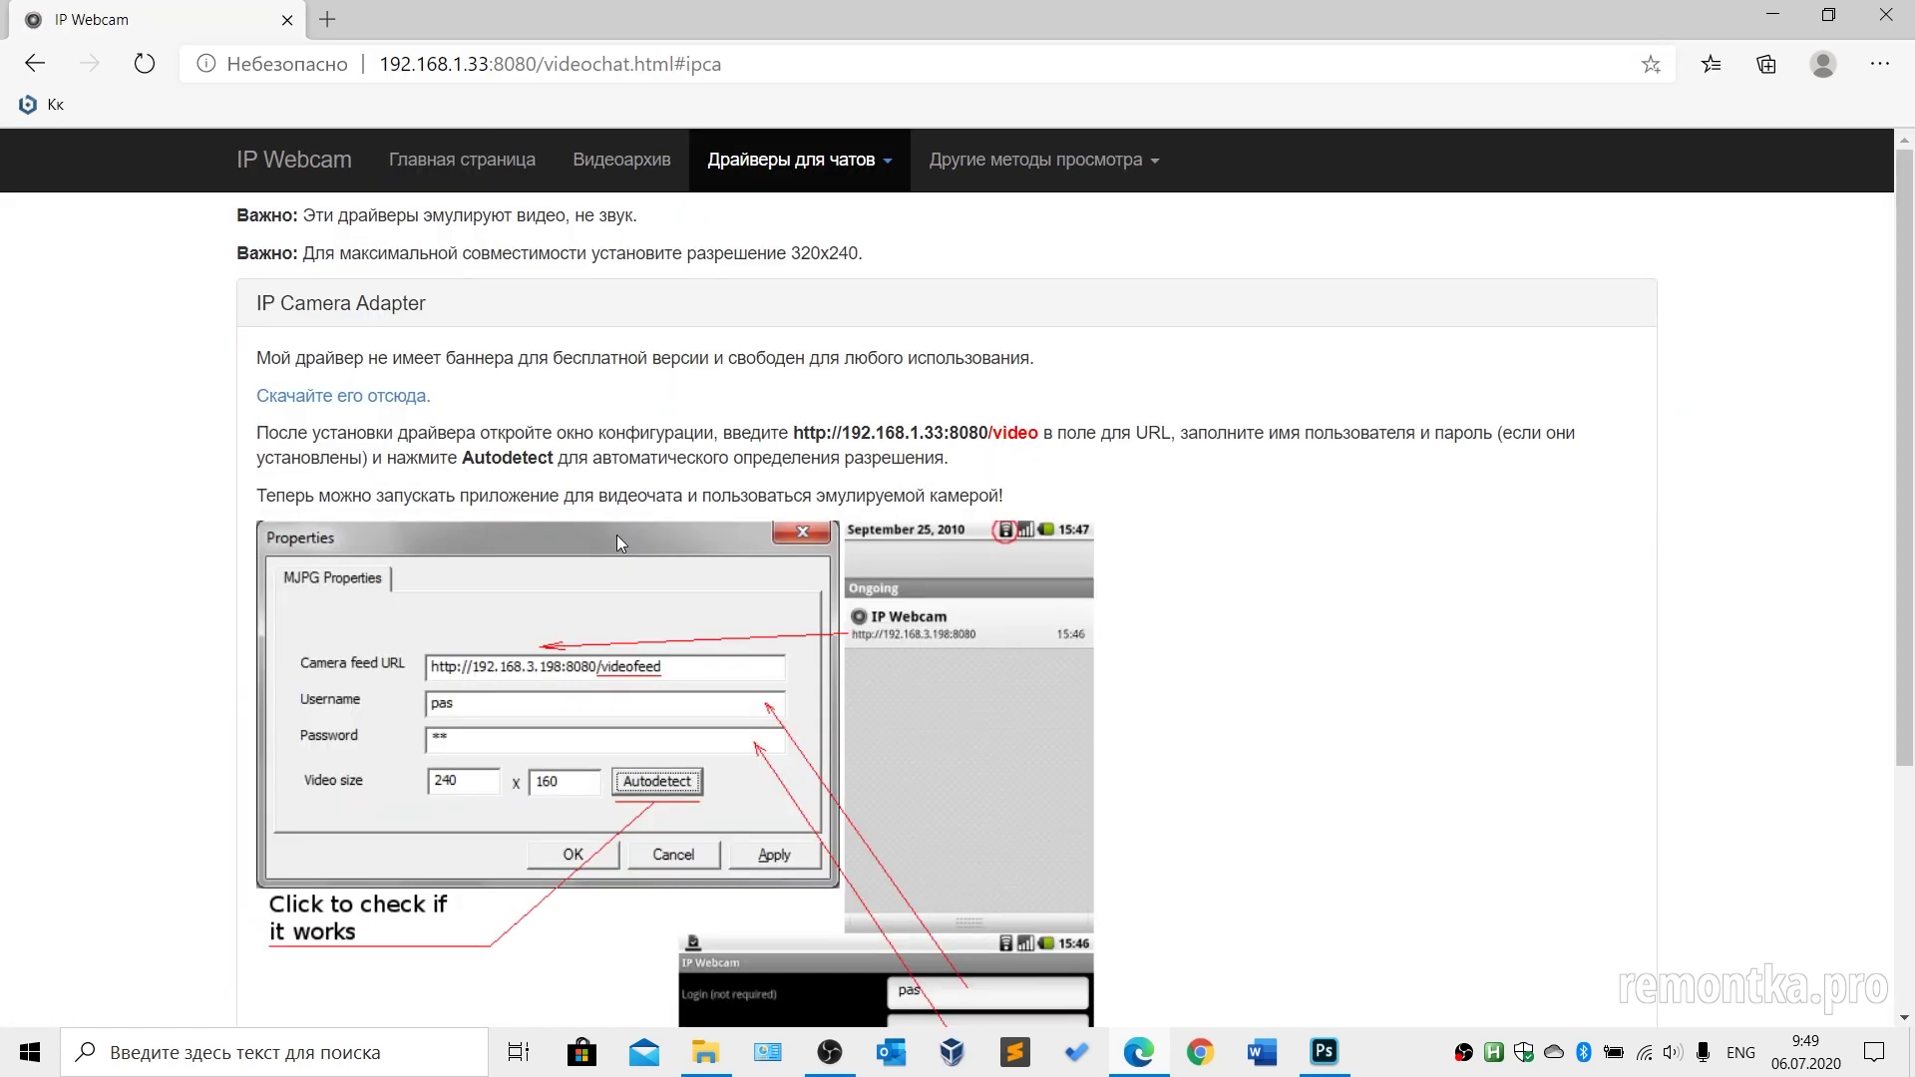
pyautogui.click(356, 398)
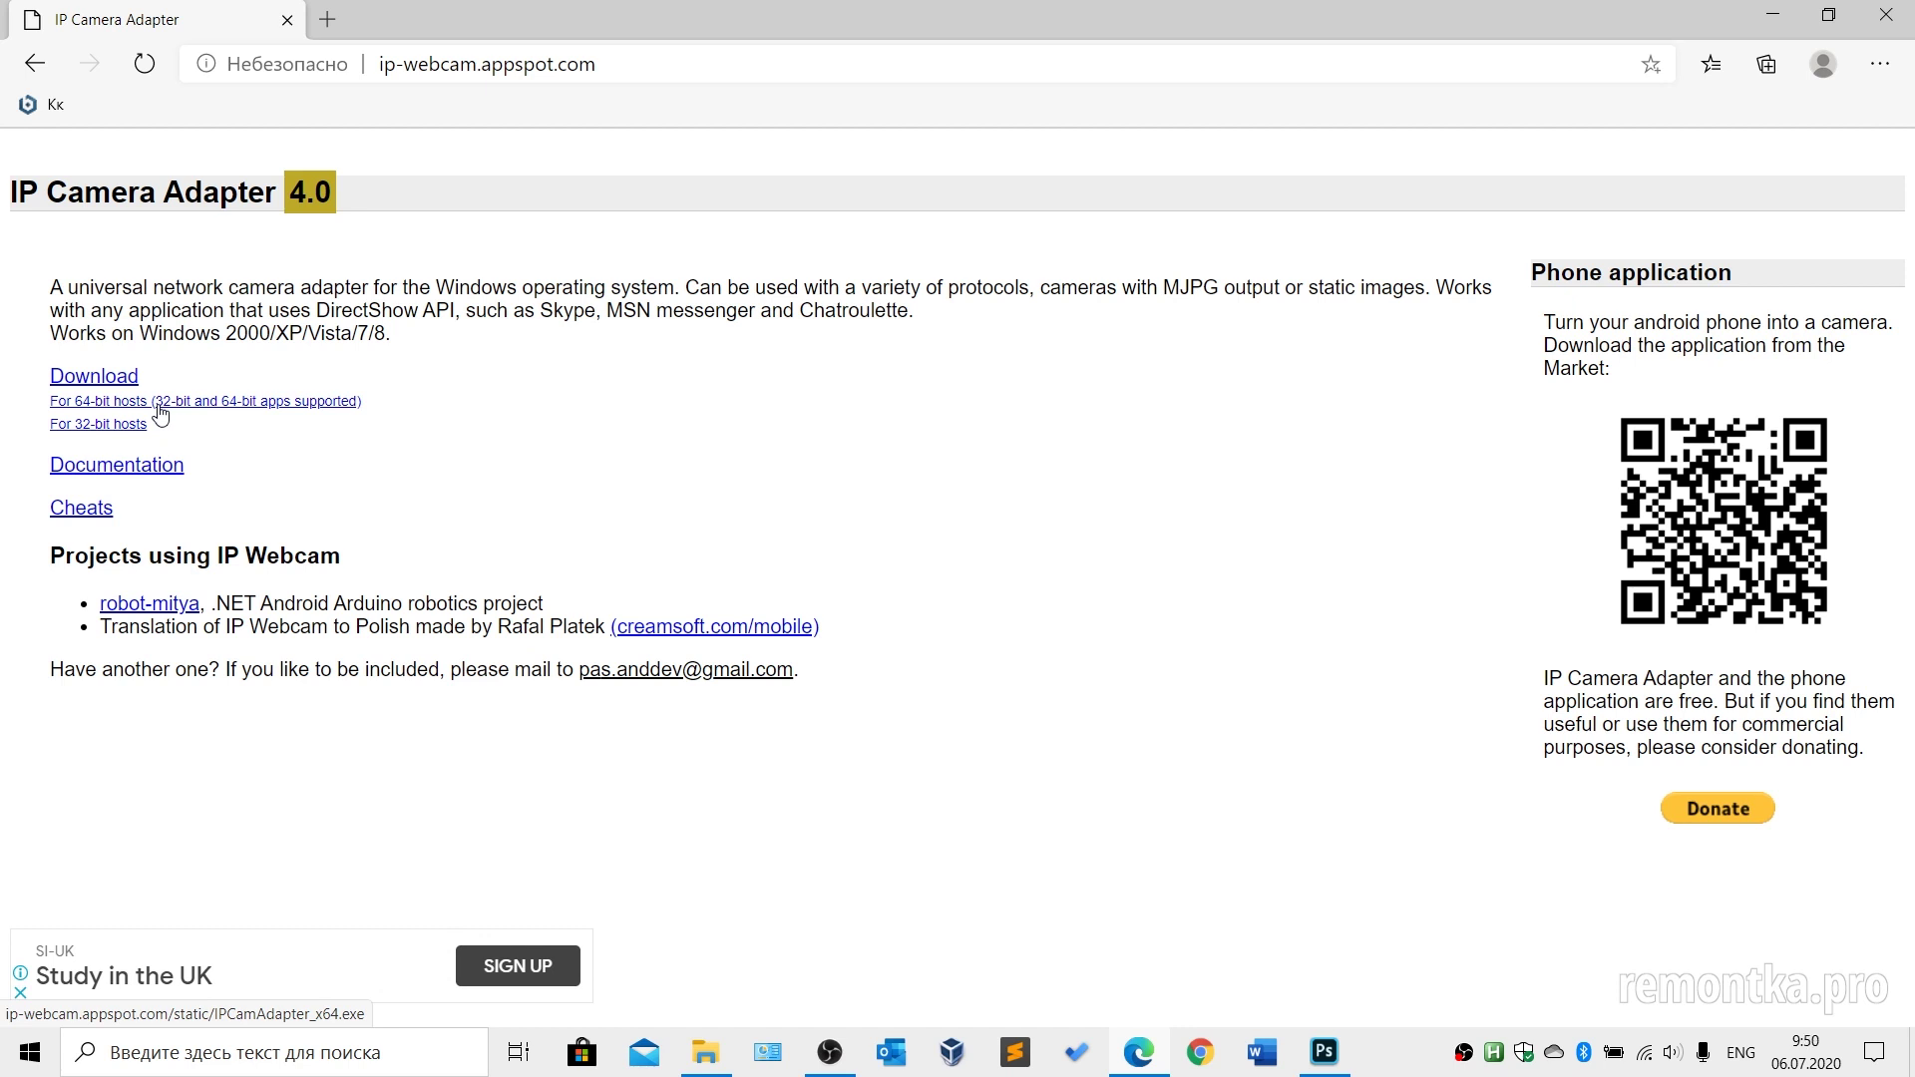
pyautogui.click(1769, 18)
pyautogui.click(29, 1052)
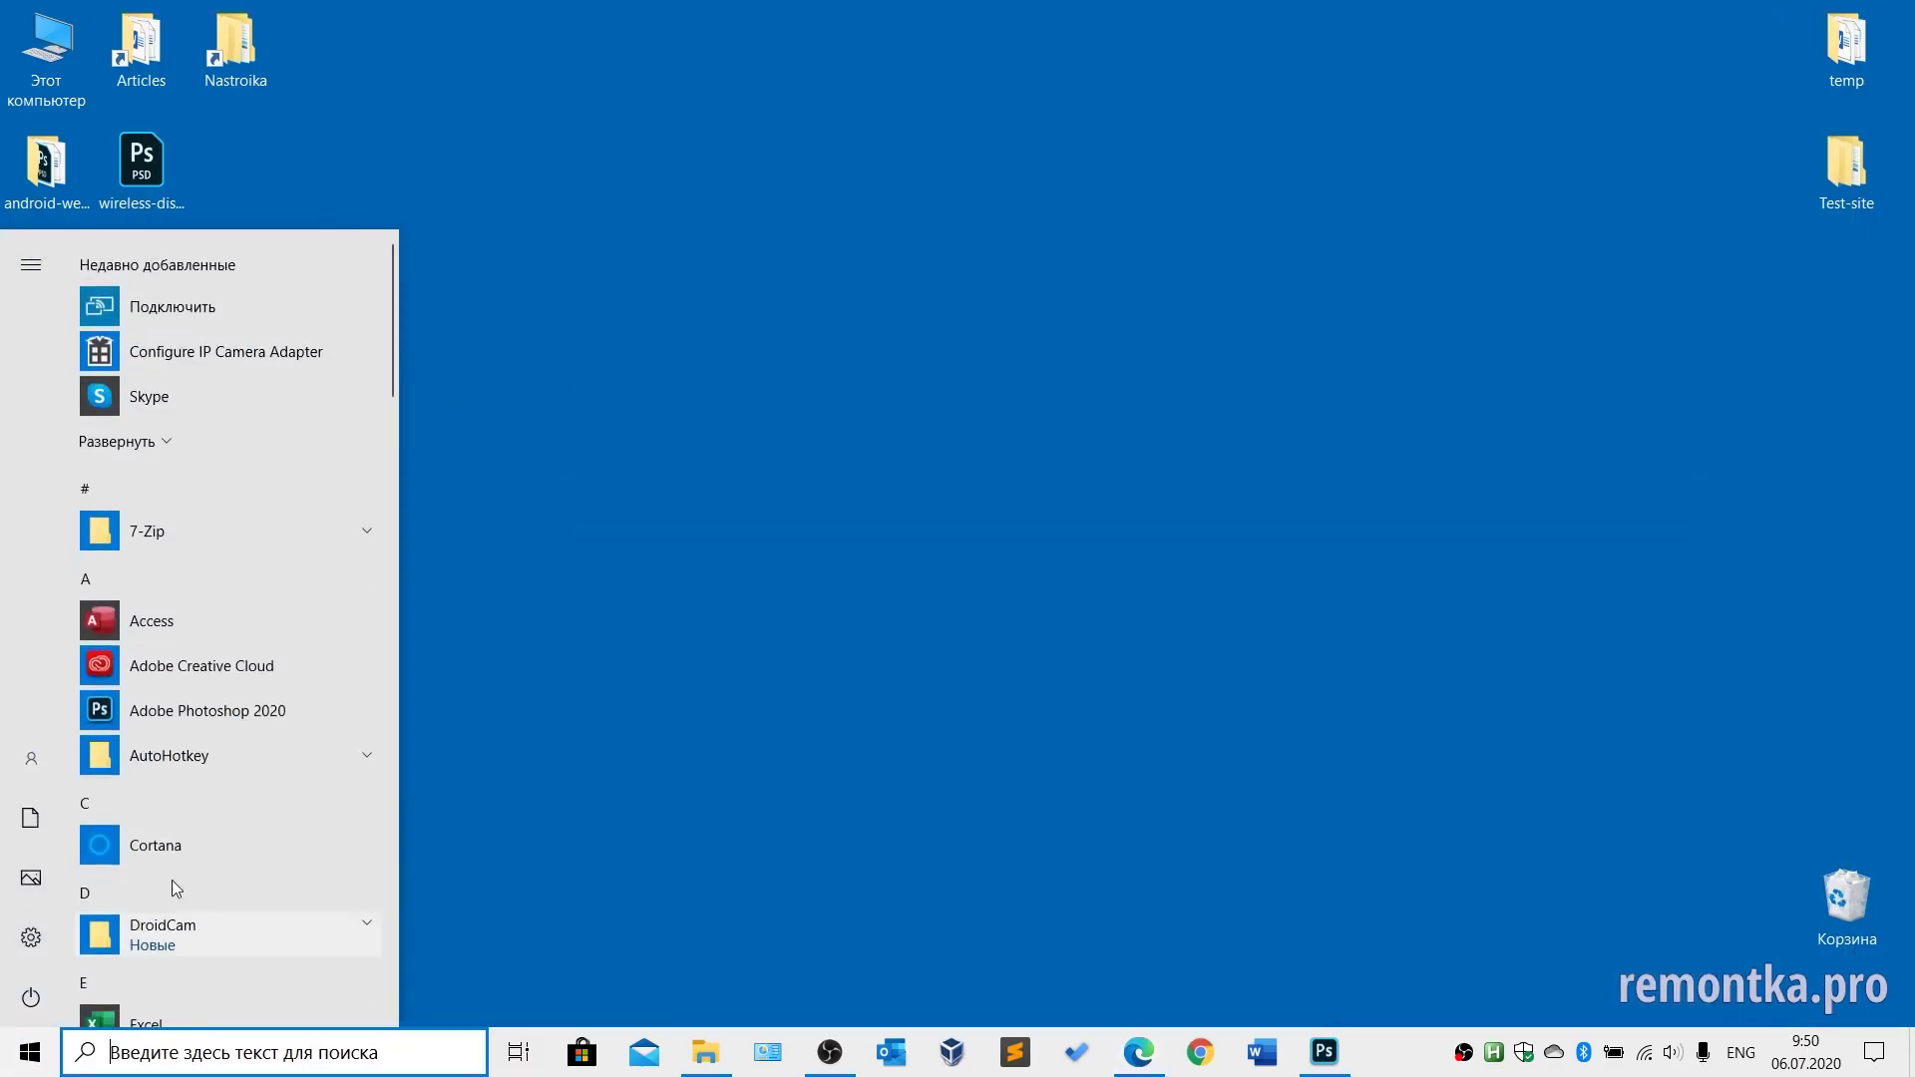
pyautogui.click(234, 361)
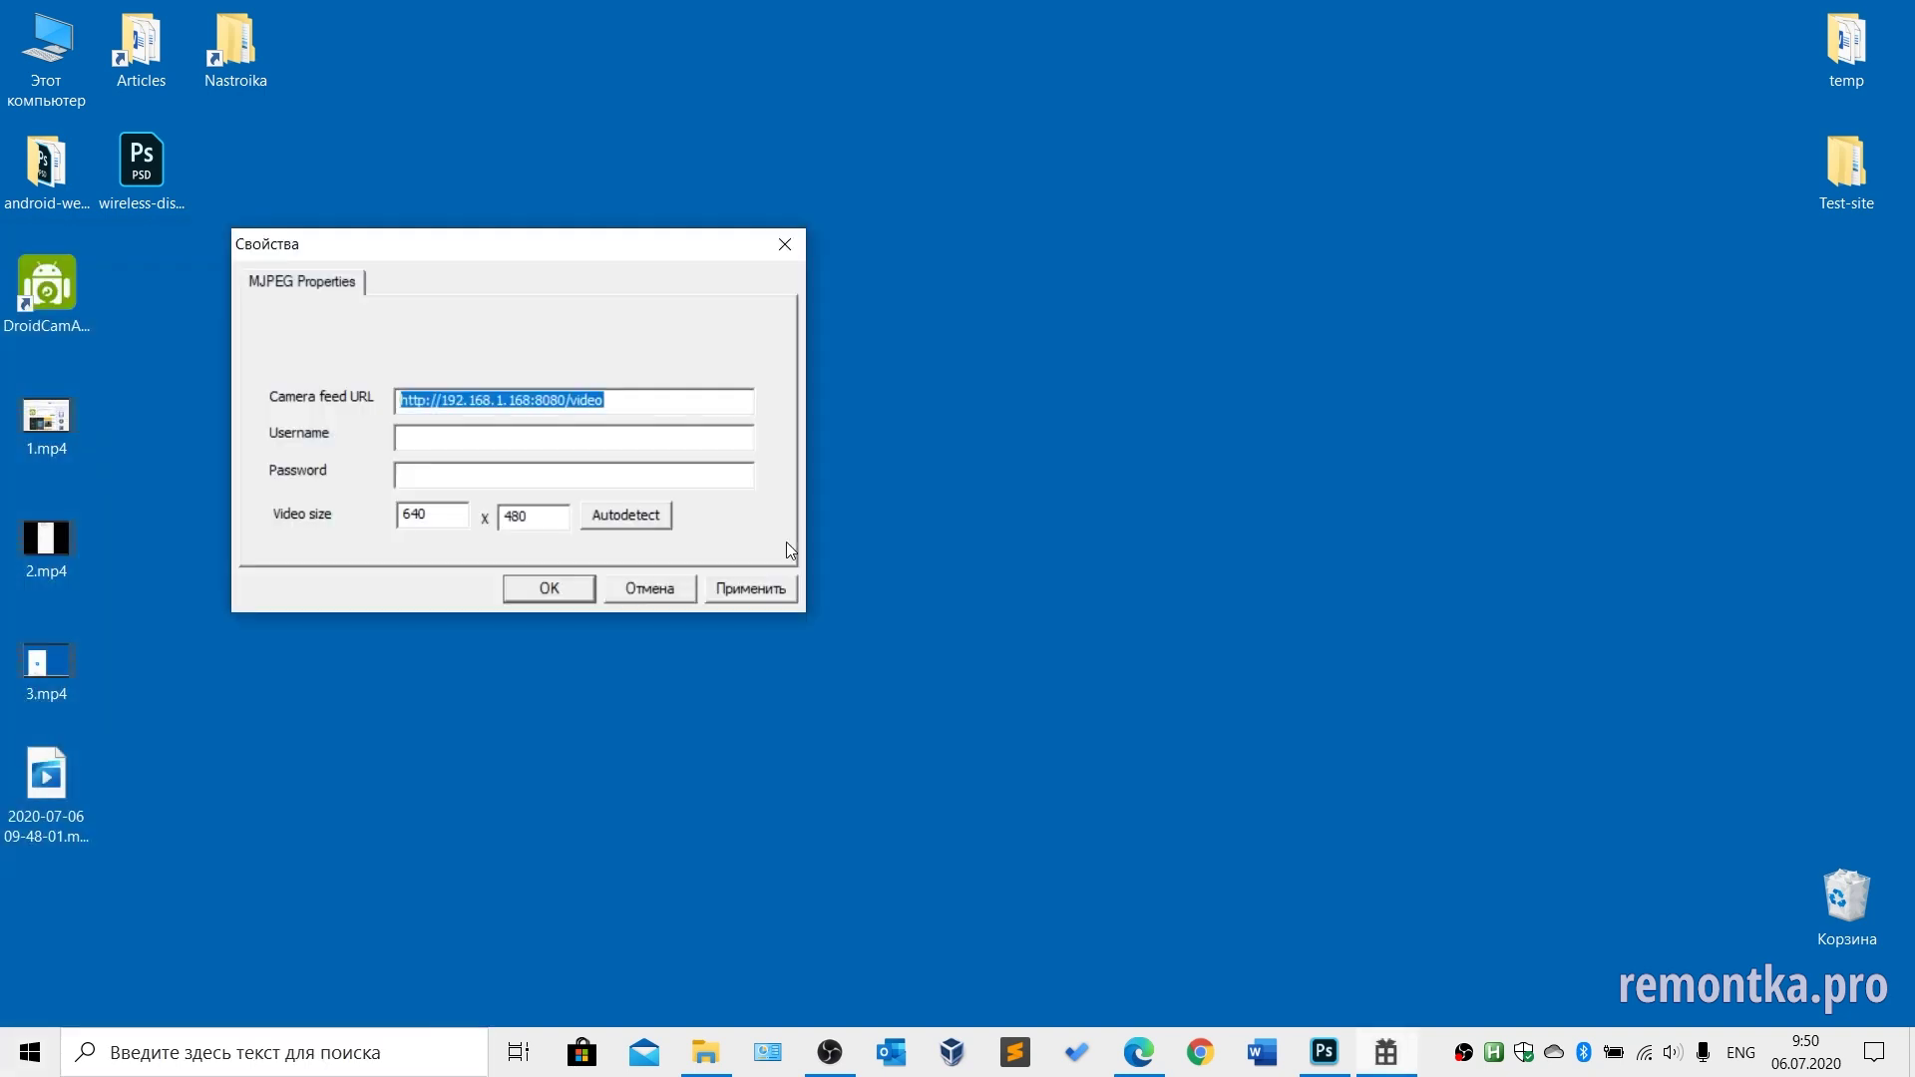
pyautogui.click(525, 398)
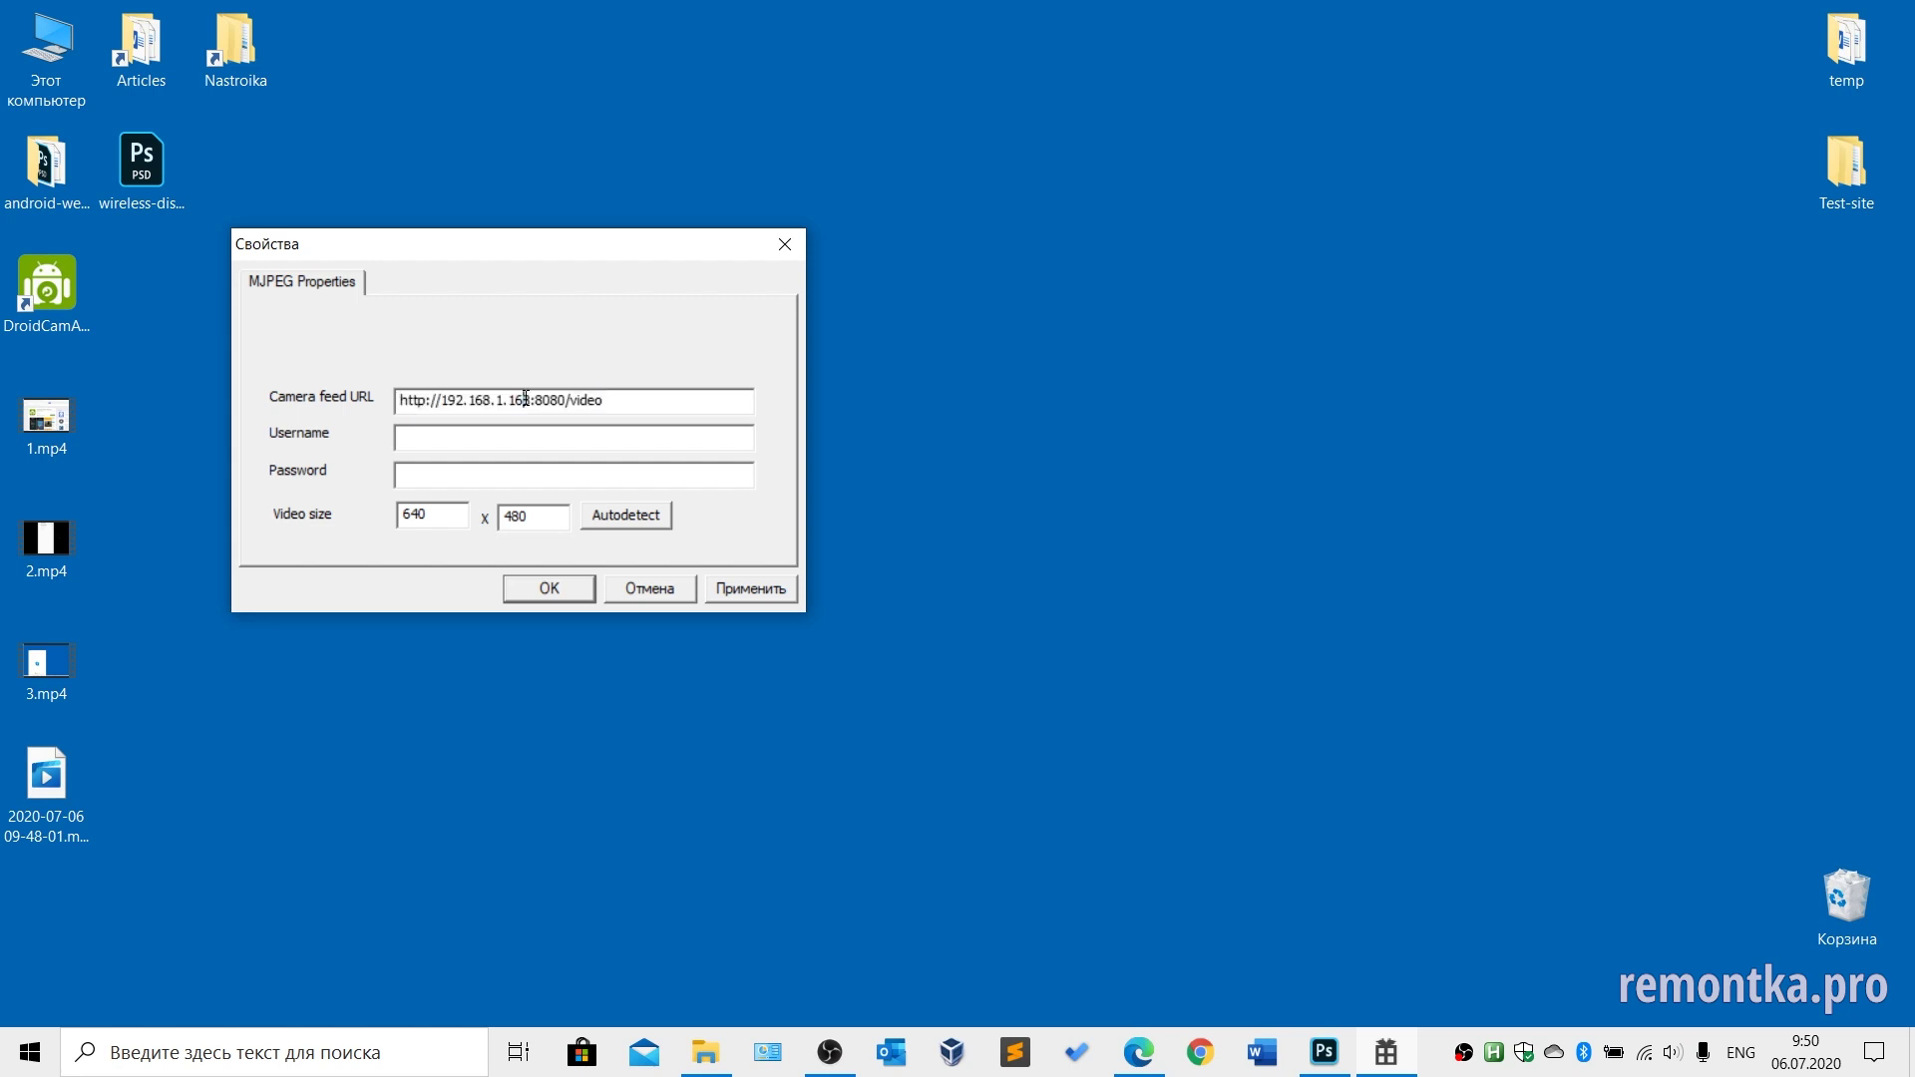
pyautogui.press('BackSpace')
pyautogui.press('BackSpace')
pyautogui.press('BackSpace')
pyautogui.write('33')
pyautogui.click(604, 396)
pyautogui.moveTo(604, 397); pyautogui.dragTo(558, 399)
pyautogui.click(587, 597)
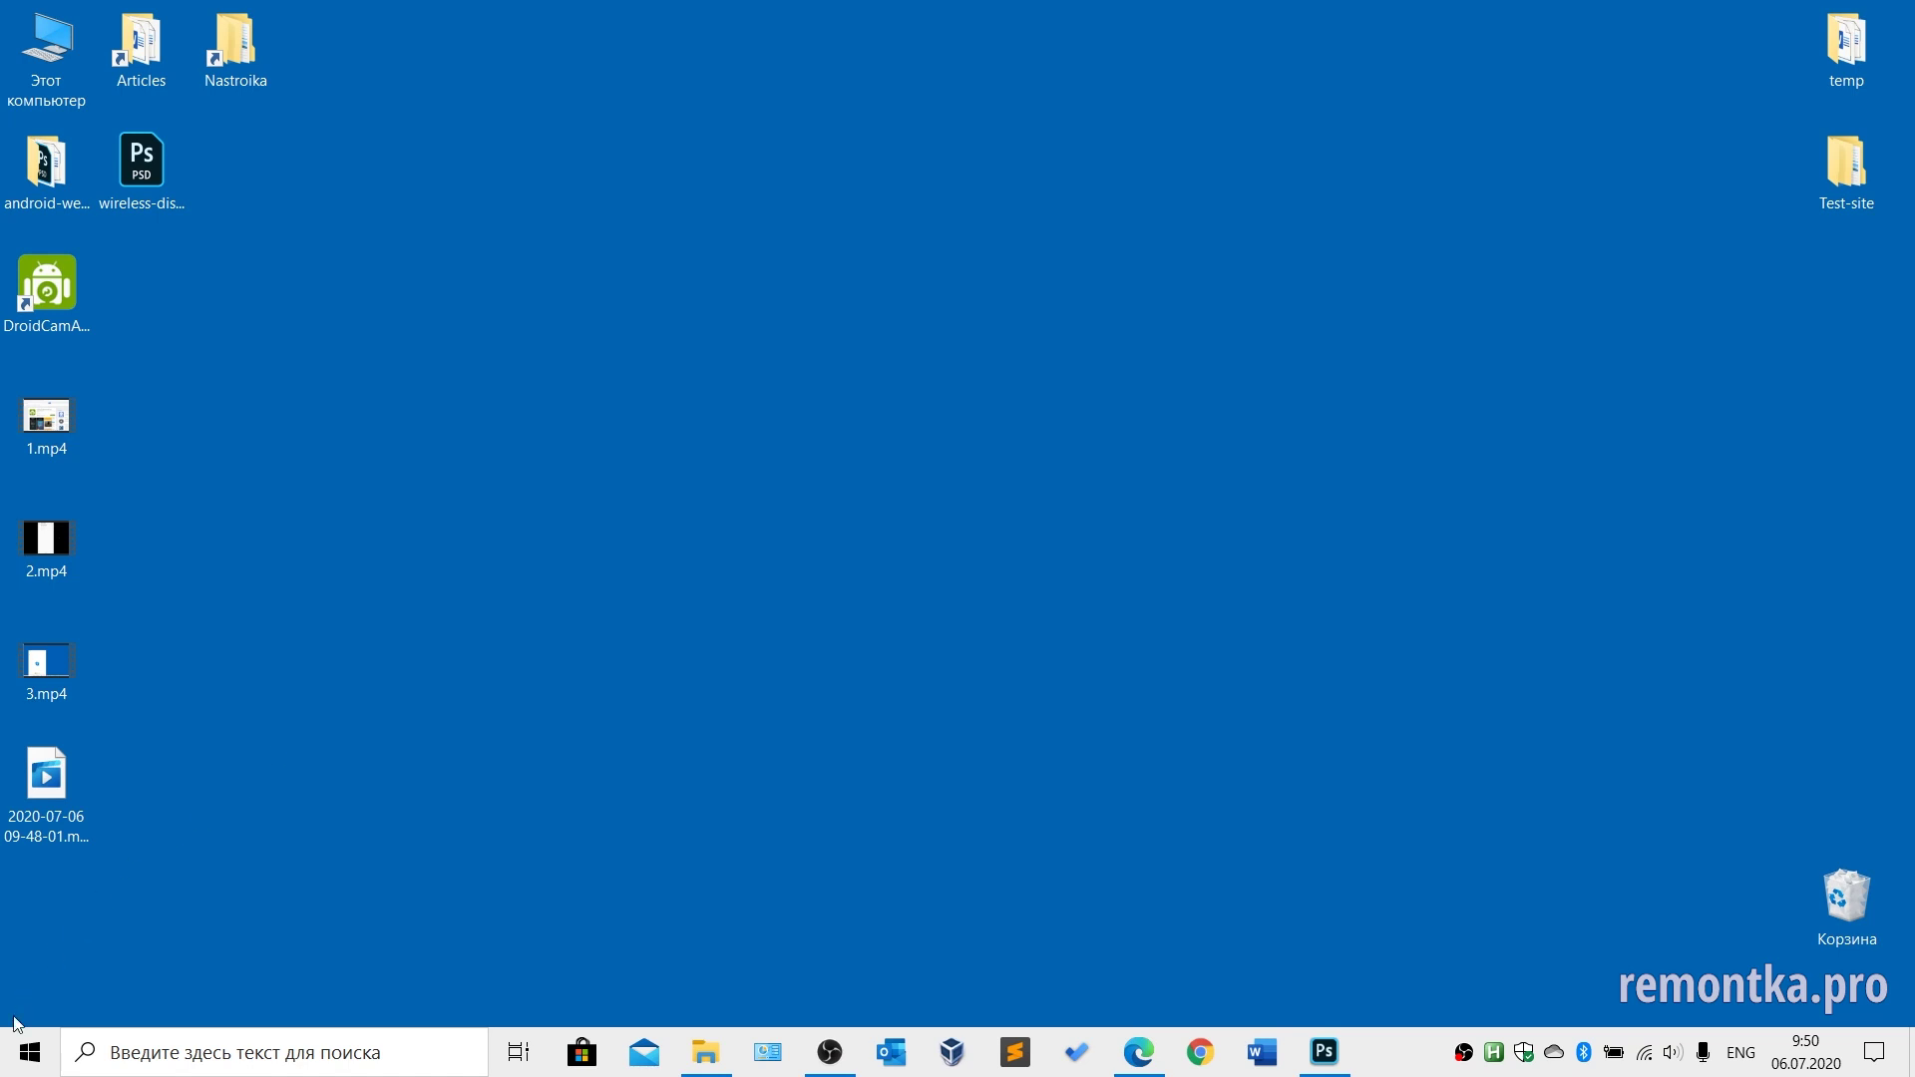
# - Launch Skype and select MJPEG Camera as the camera on the video check page
pyautogui.click(30, 1052)
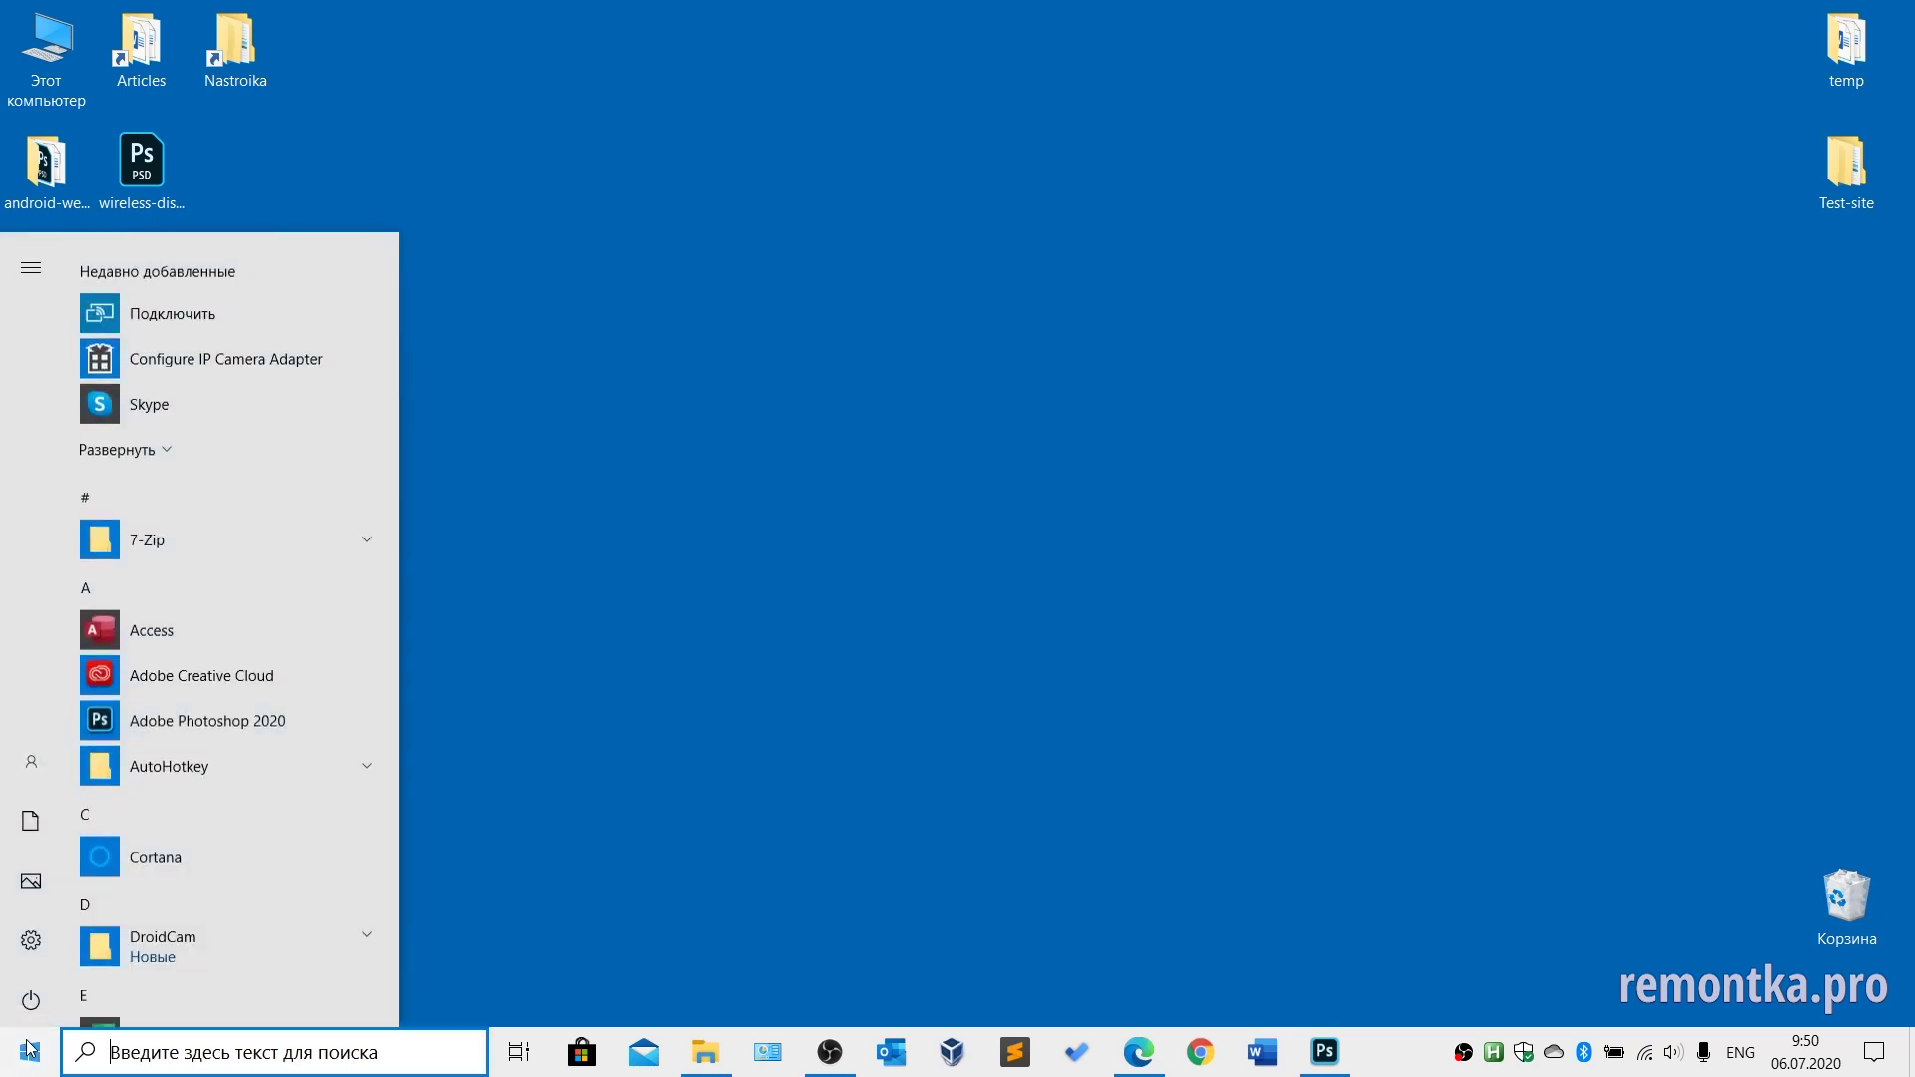
pyautogui.click(183, 400)
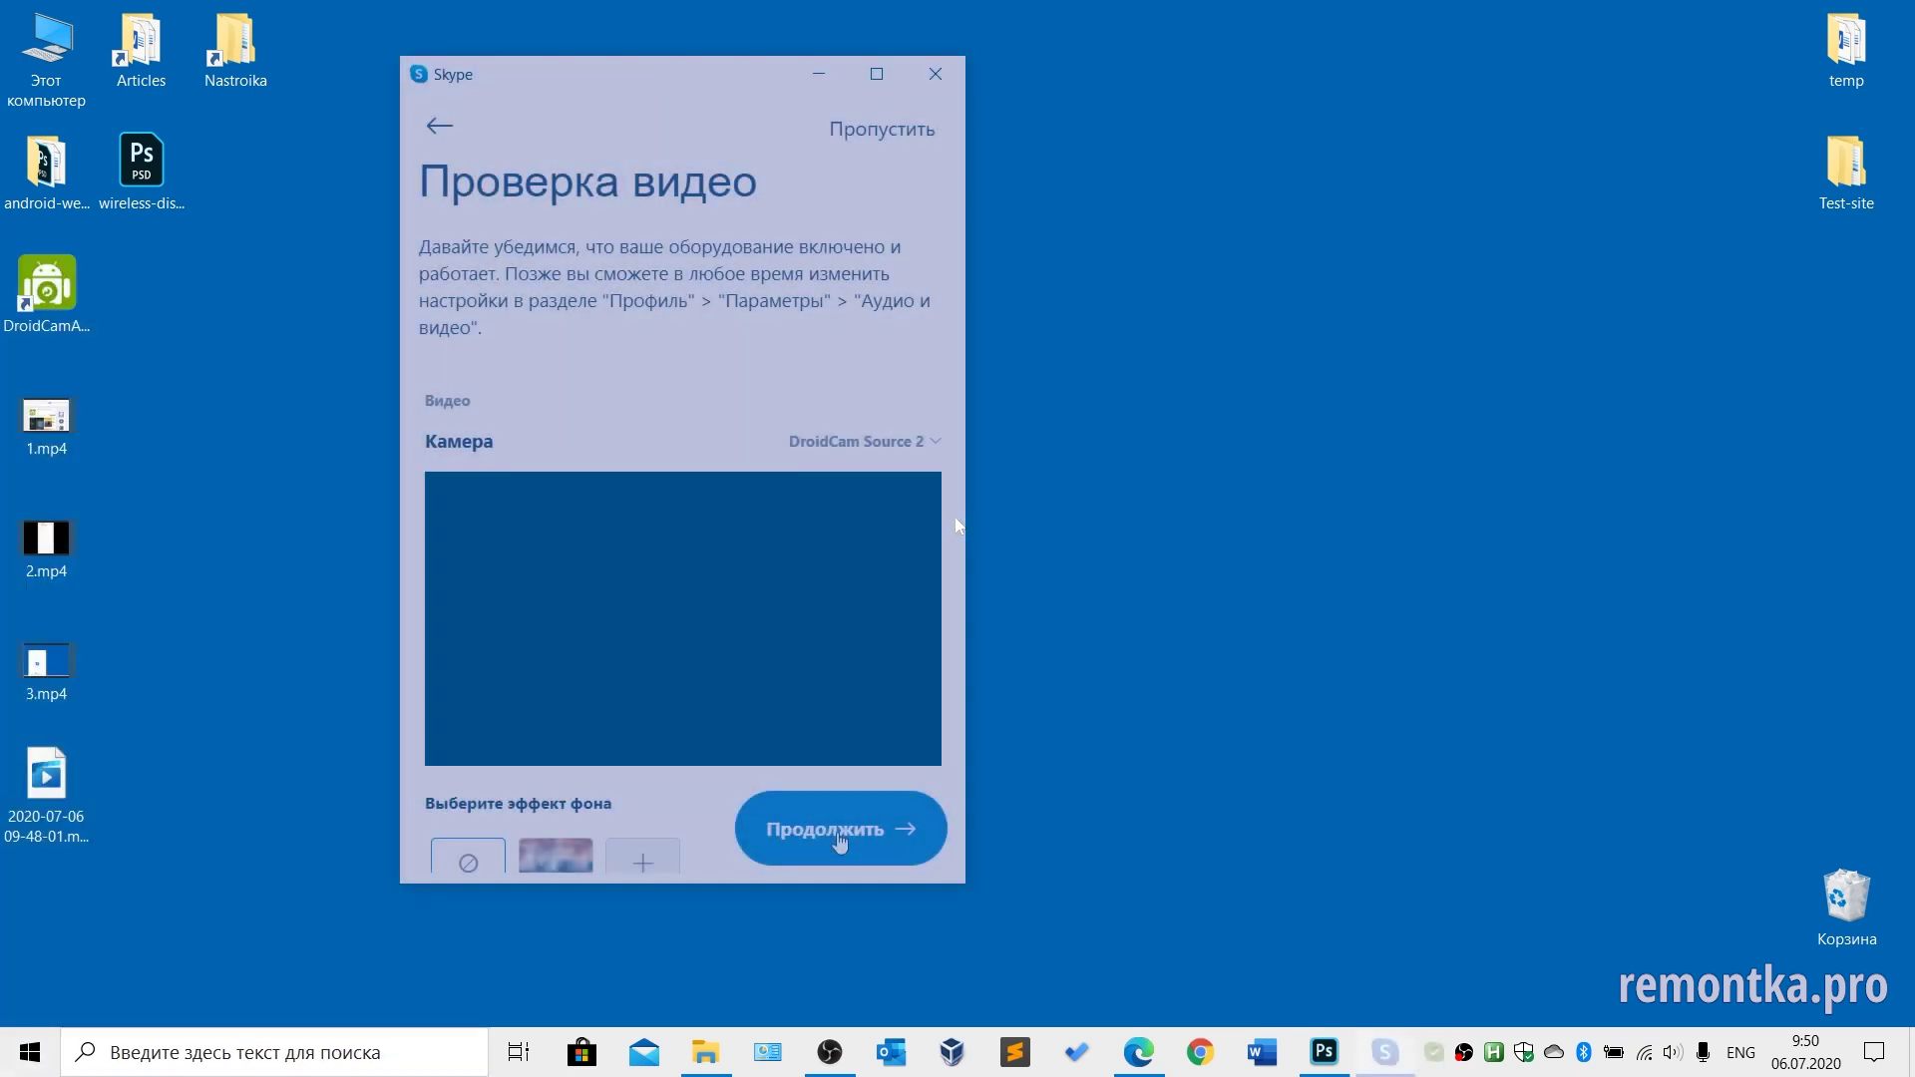
pyautogui.click(900, 442)
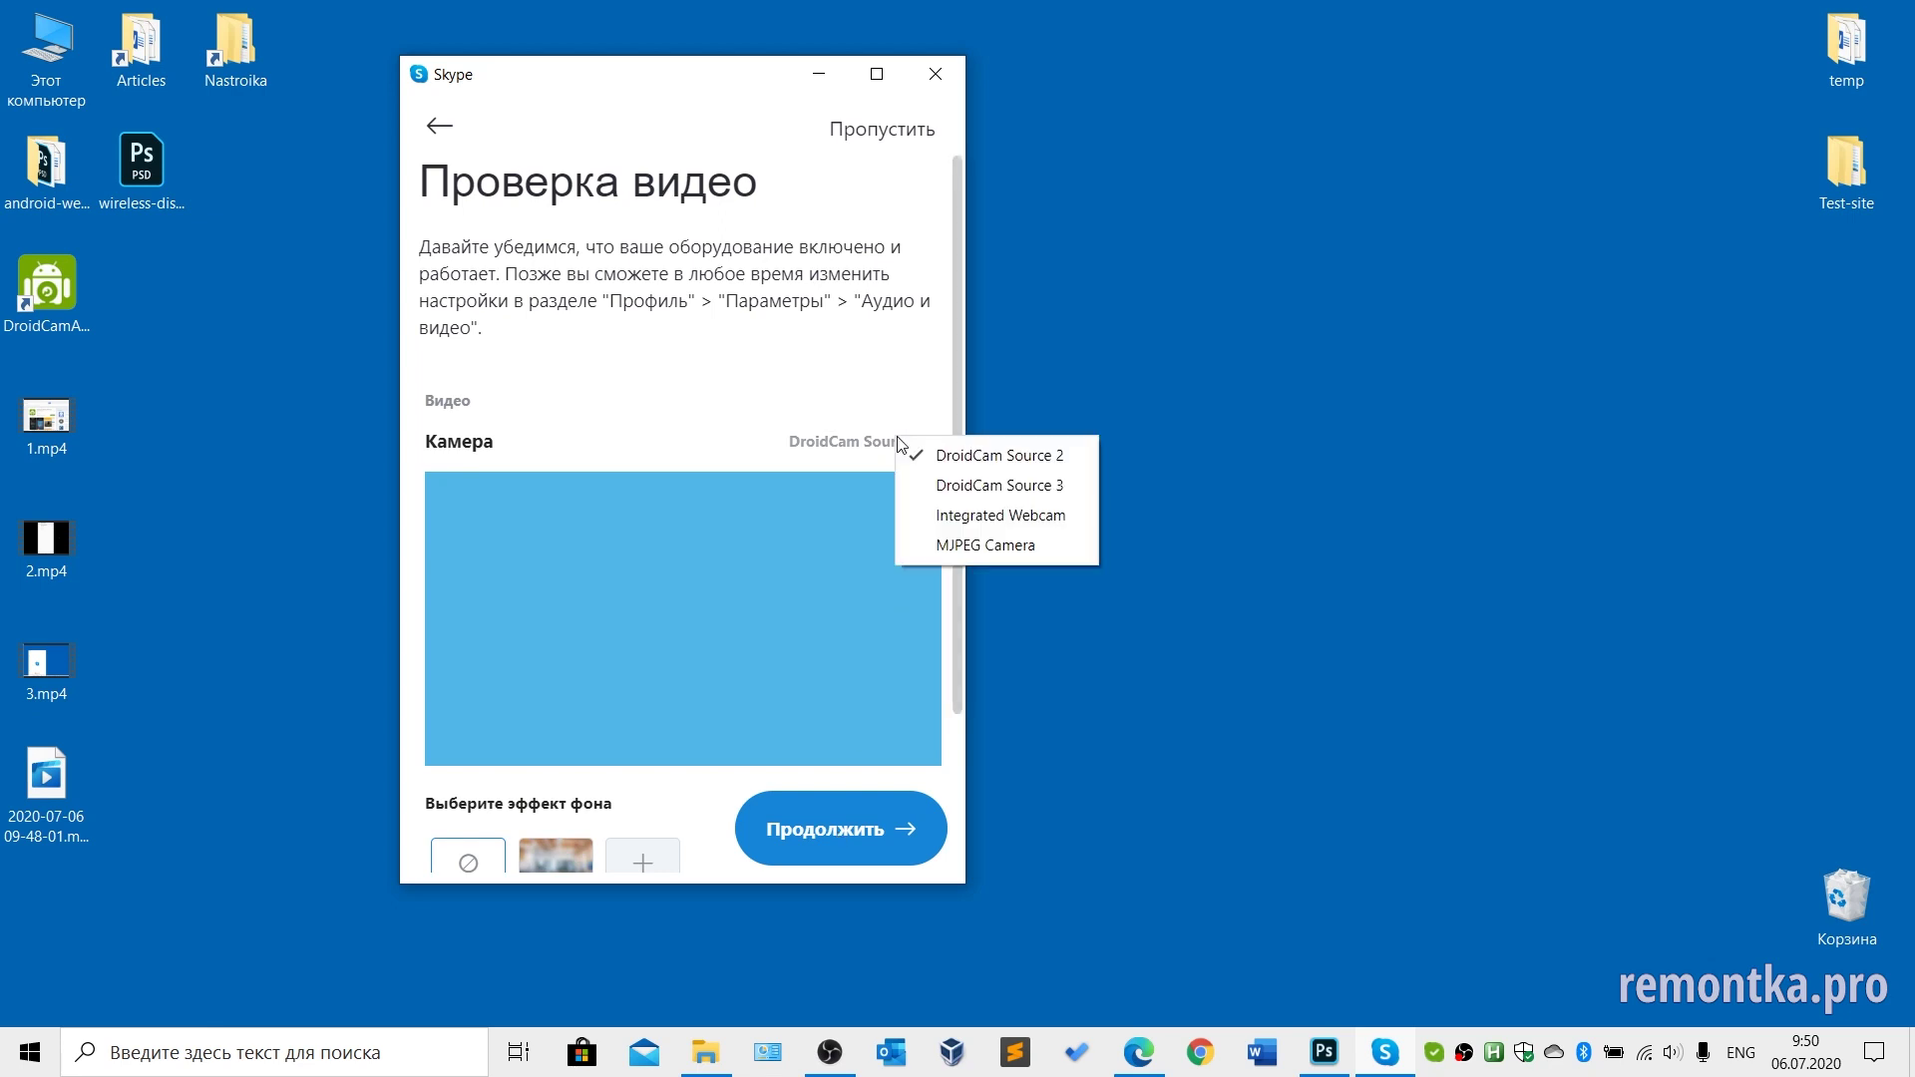
pyautogui.click(981, 553)
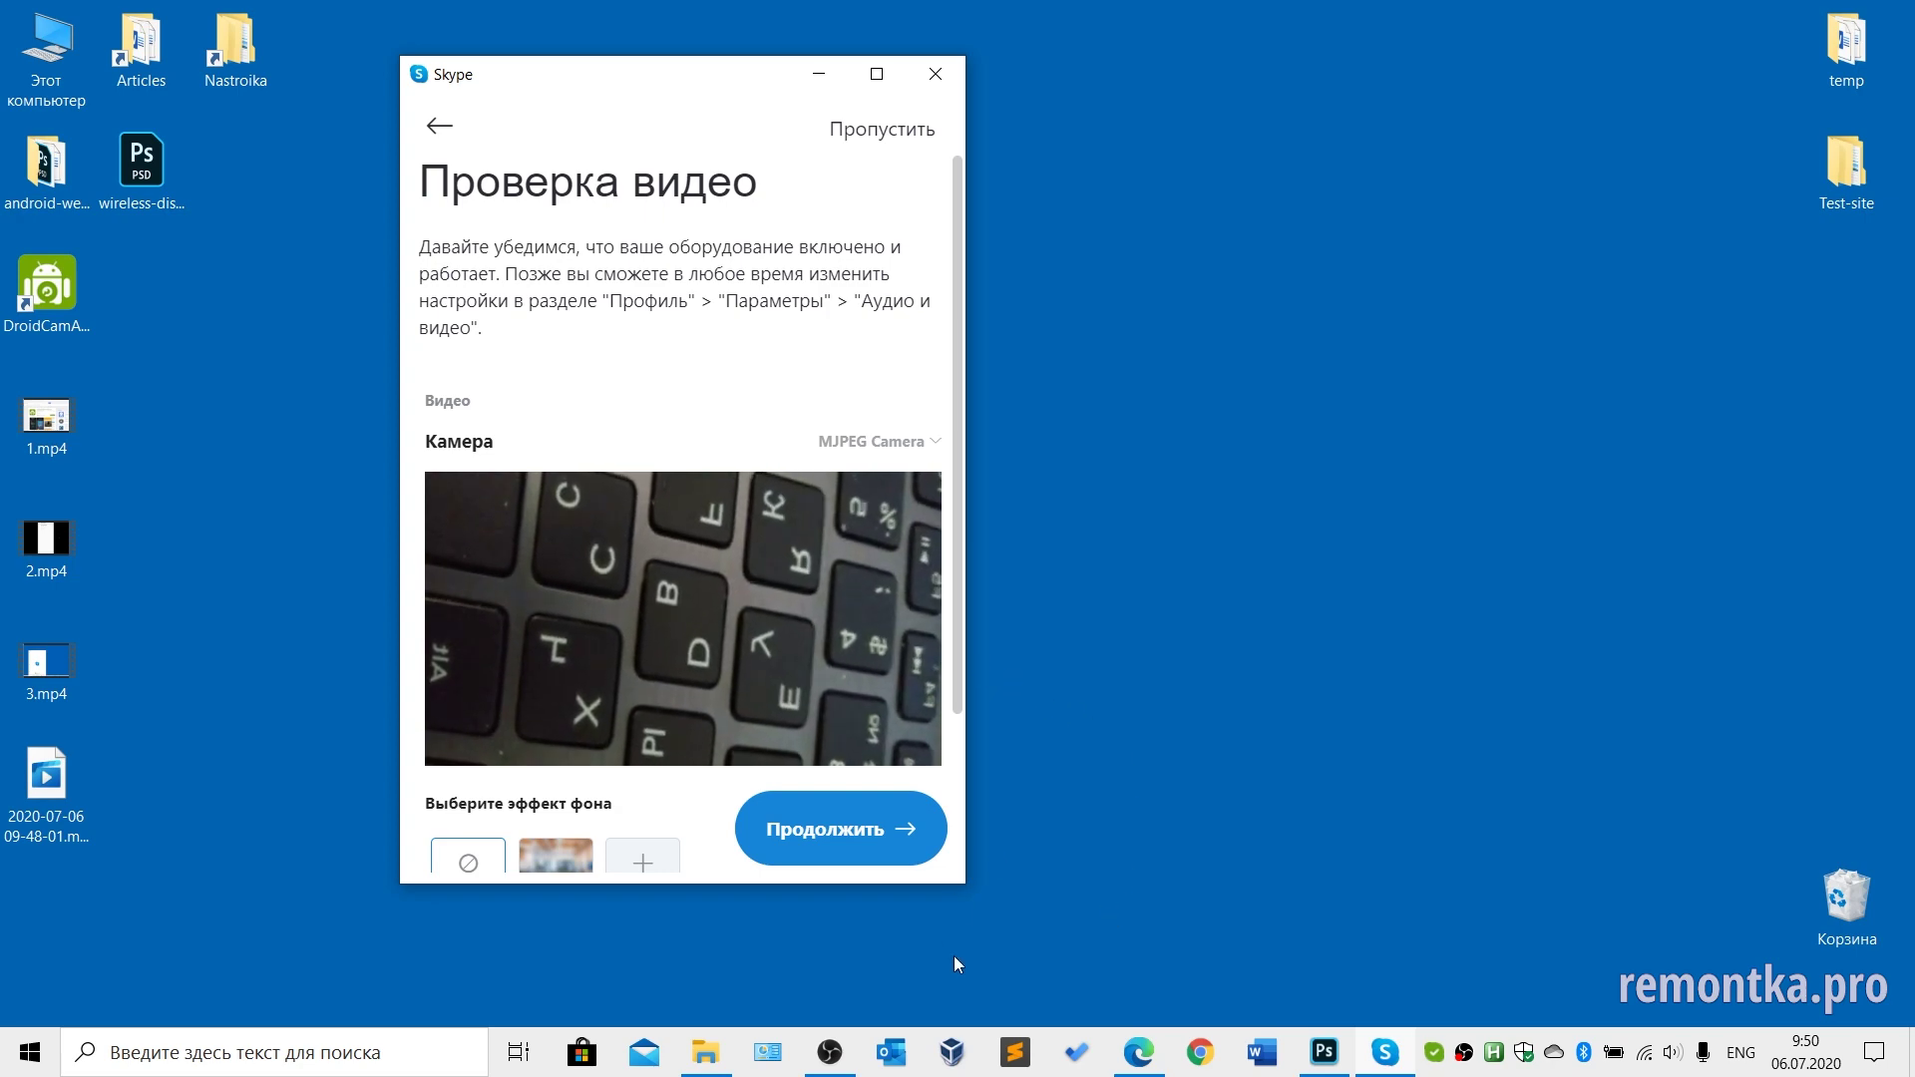
# - Examine the camera controls on the IP Webcam page in the browser, then return to Skype
pyautogui.click(1140, 1055)
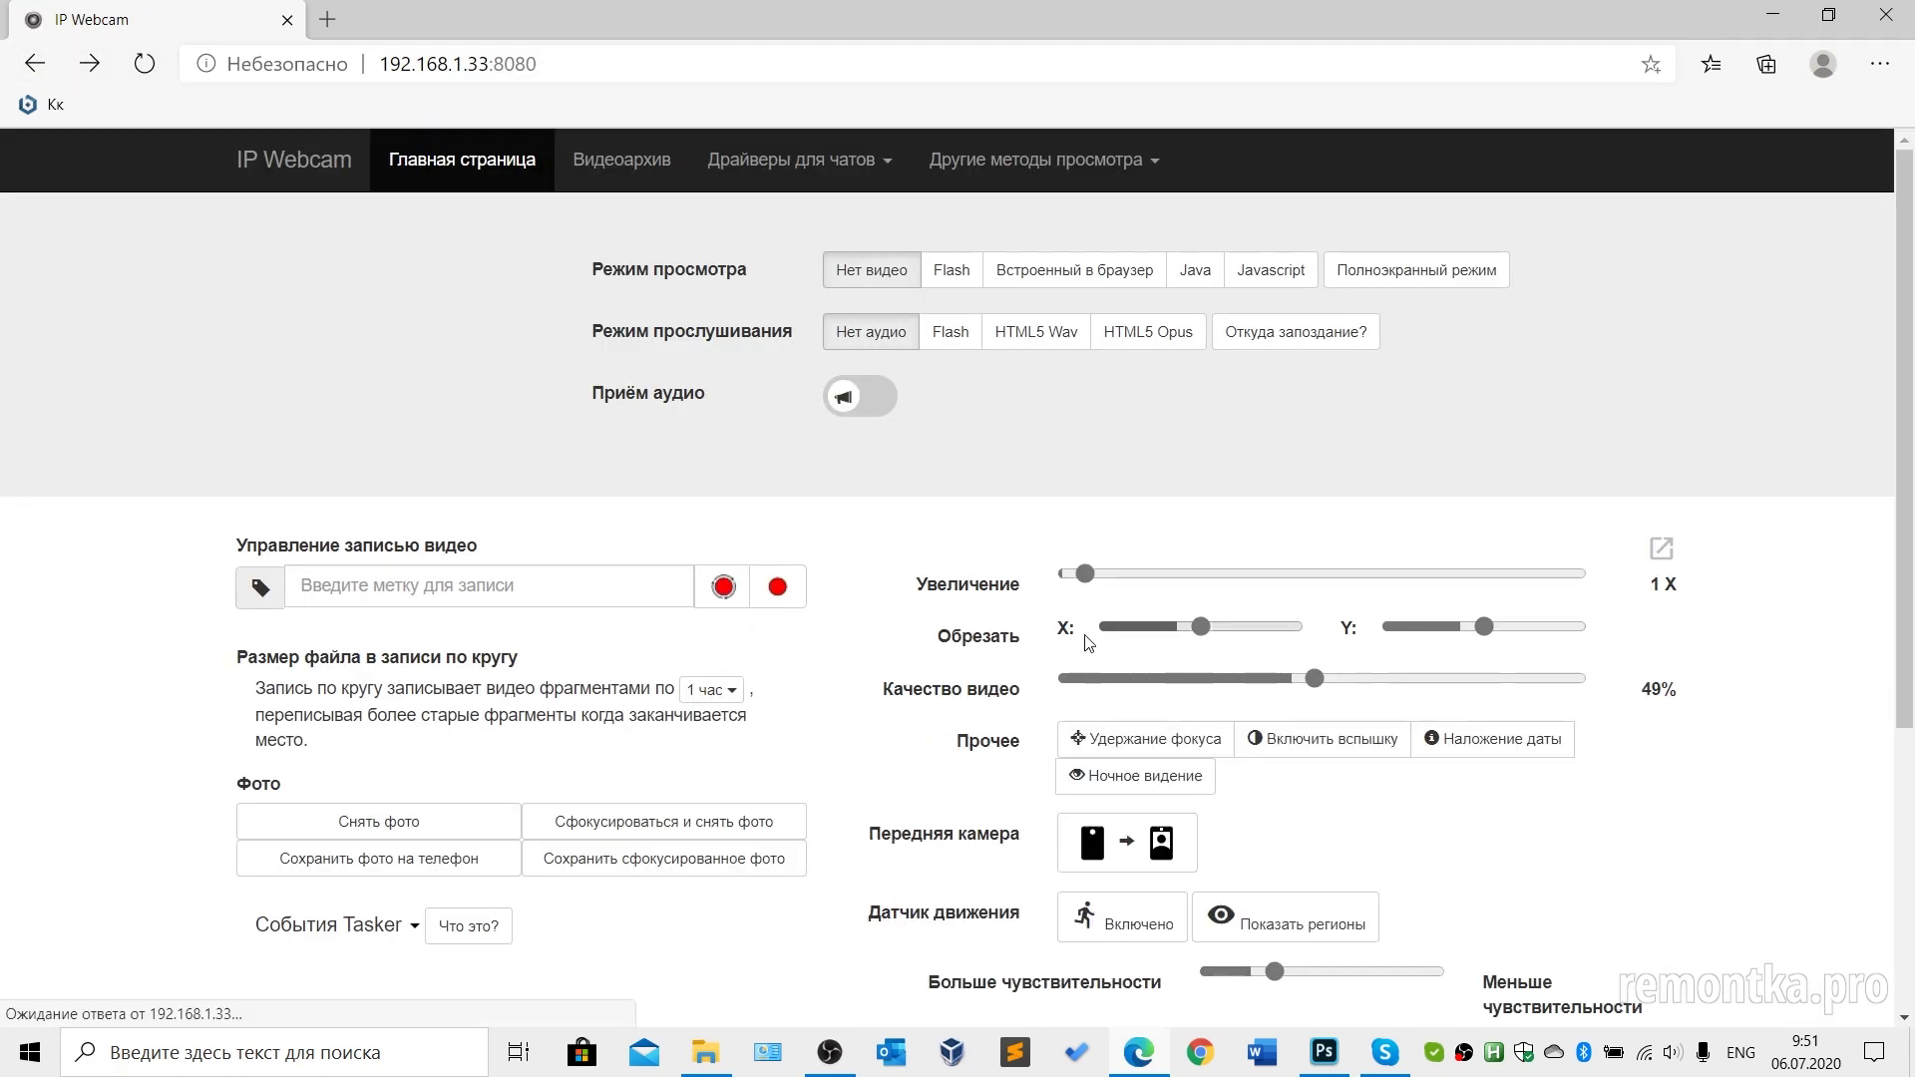
pyautogui.scroll(-3, 976, 647)
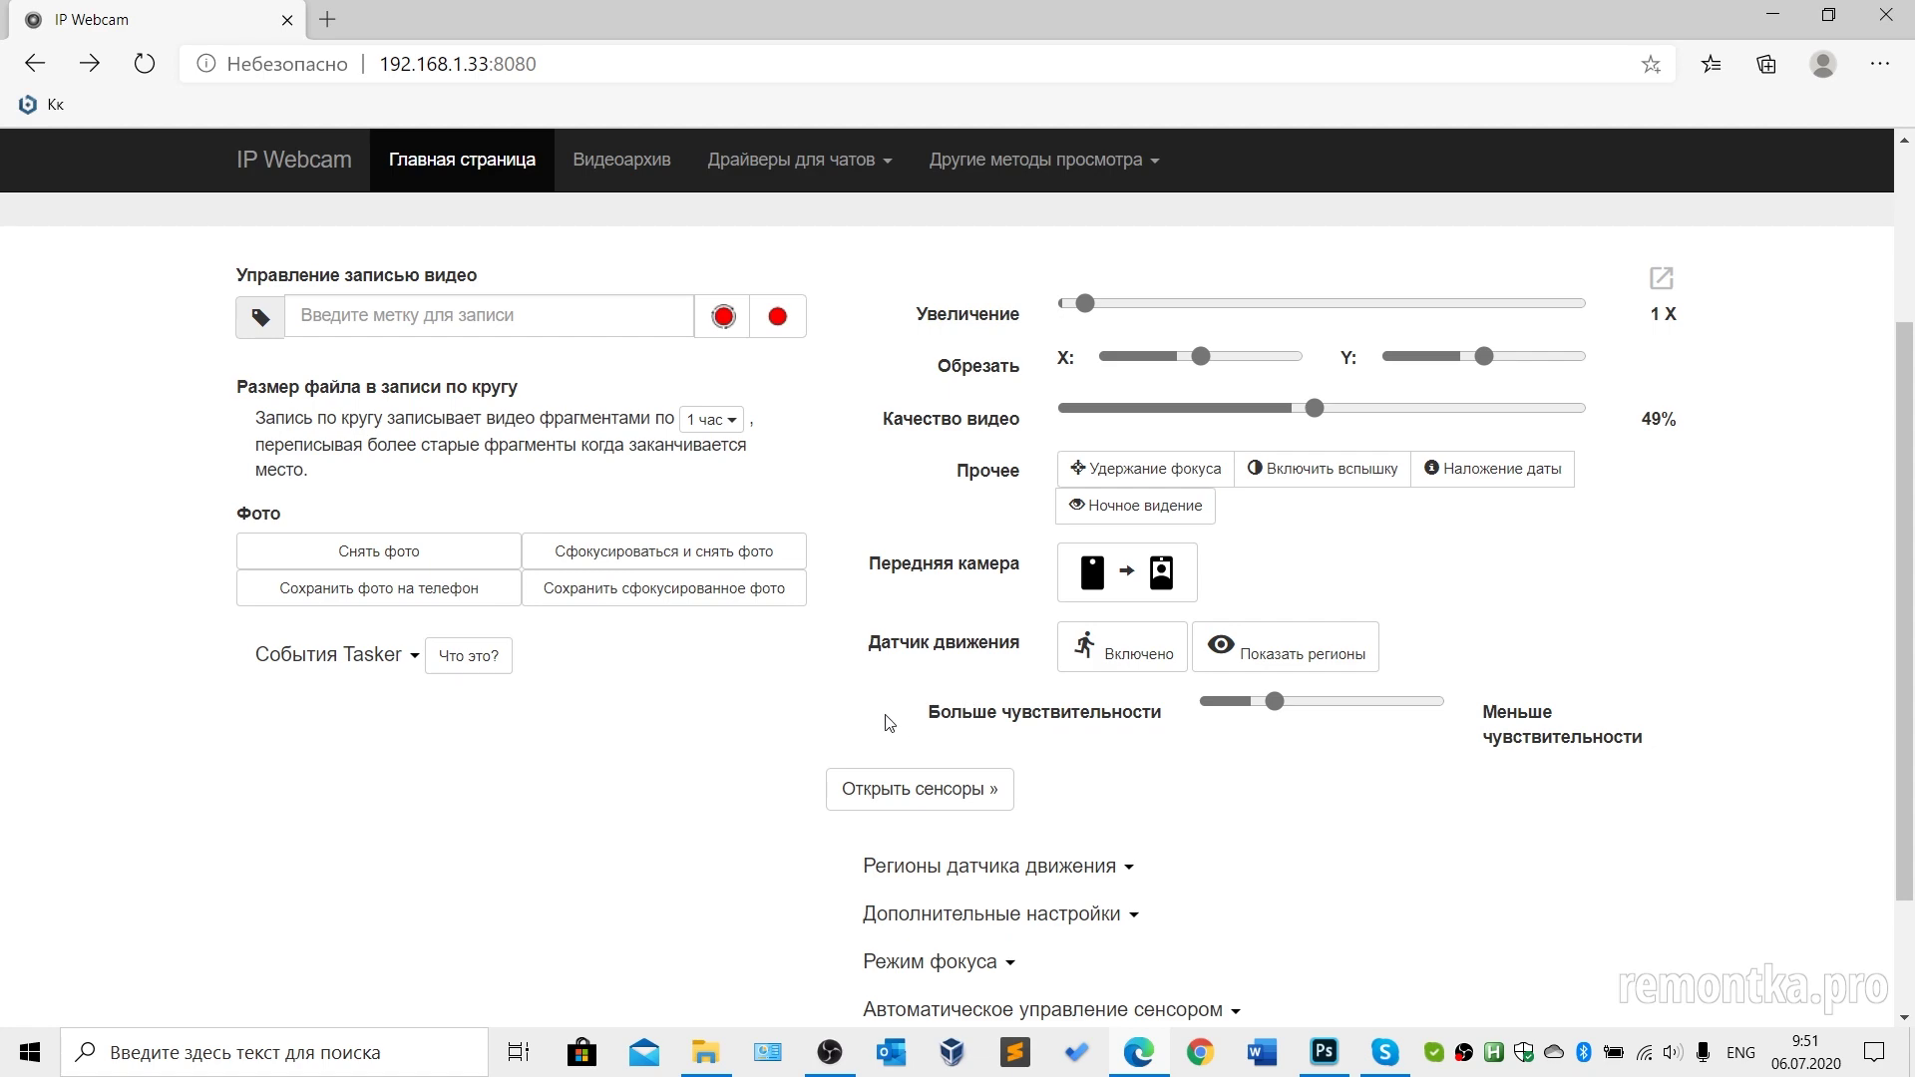
pyautogui.click(1772, 14)
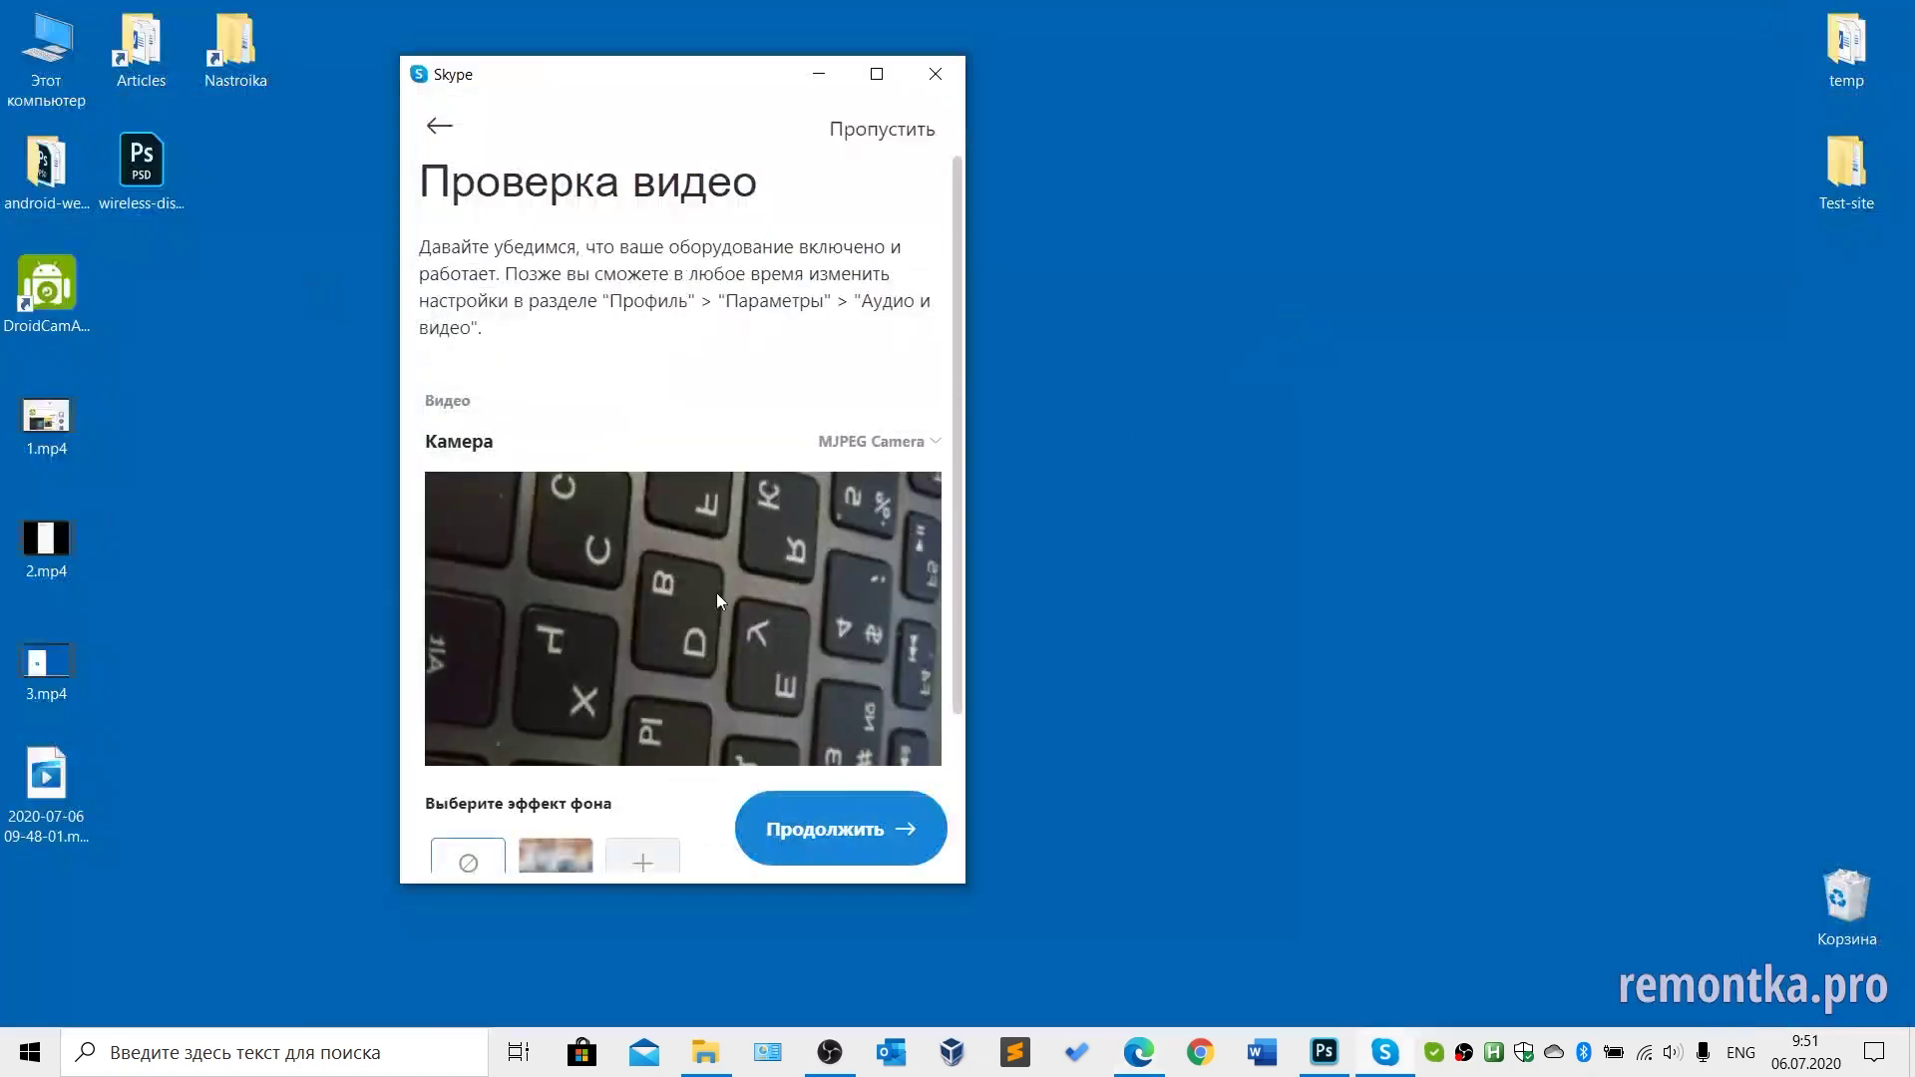